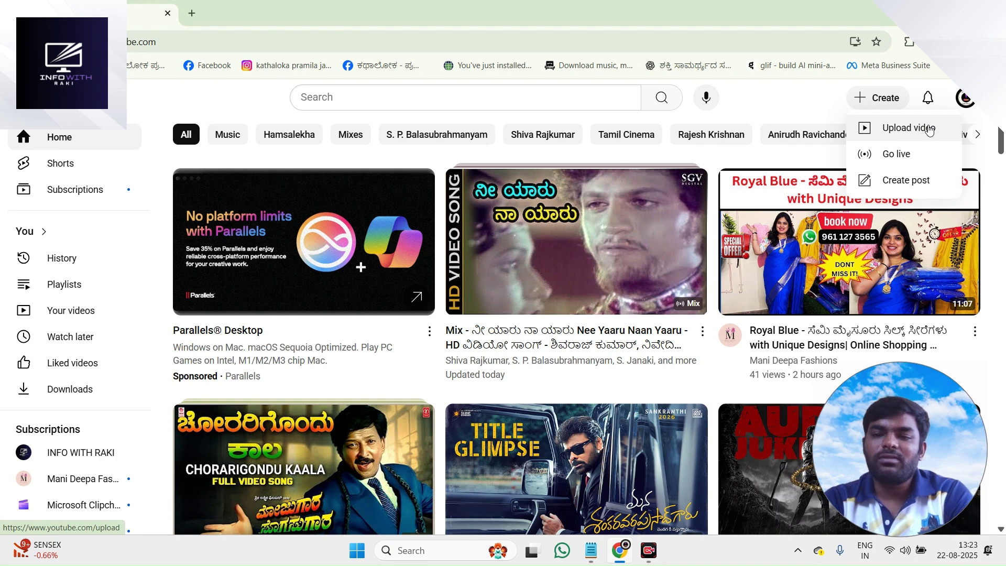
Start a video upload with the file "YOUTUBE ರೈತ ಭಾಗ - 26 - Made with Clipchamp" from the Downloads folder
click(929, 130)
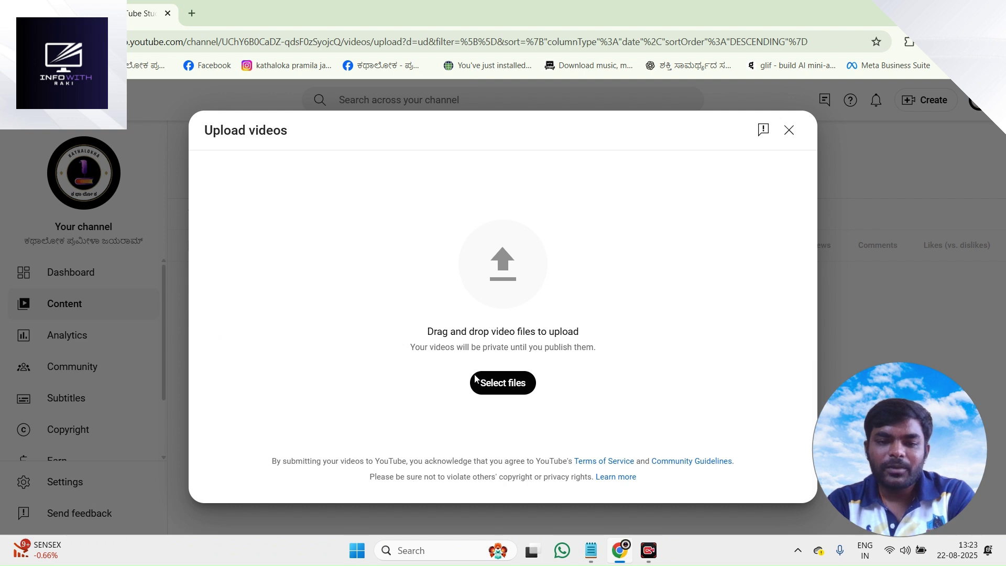
click(508, 387)
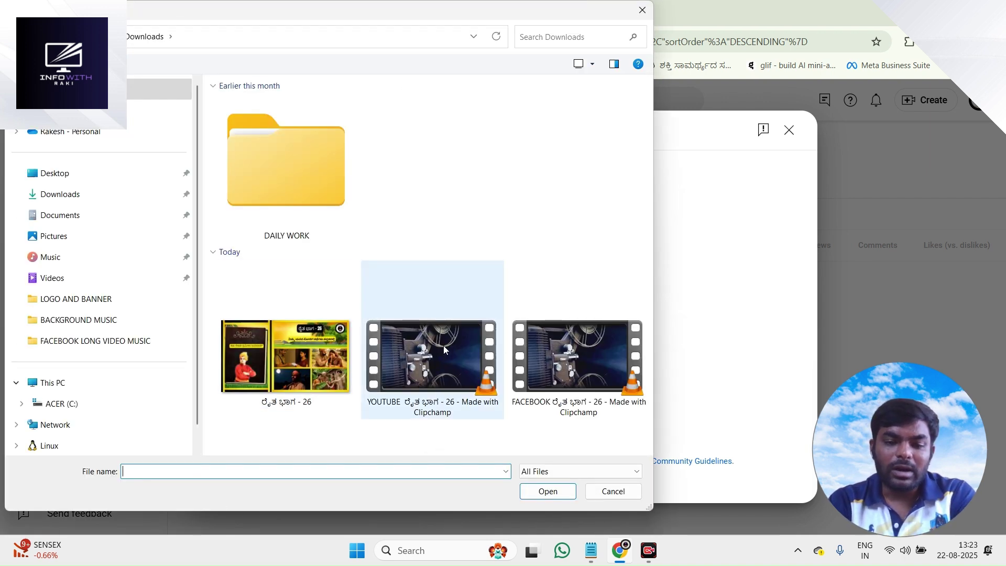
click(444, 366)
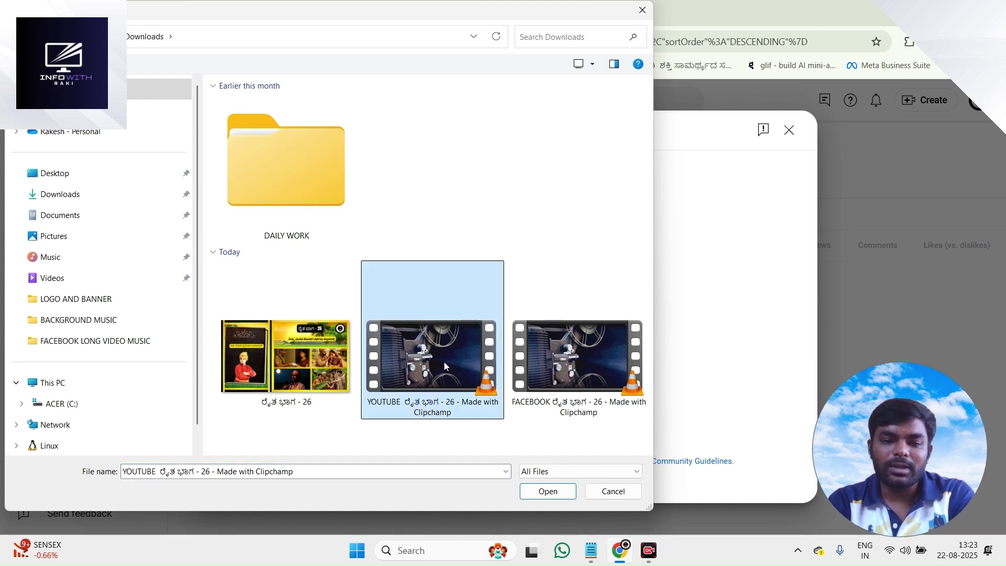
click(547, 492)
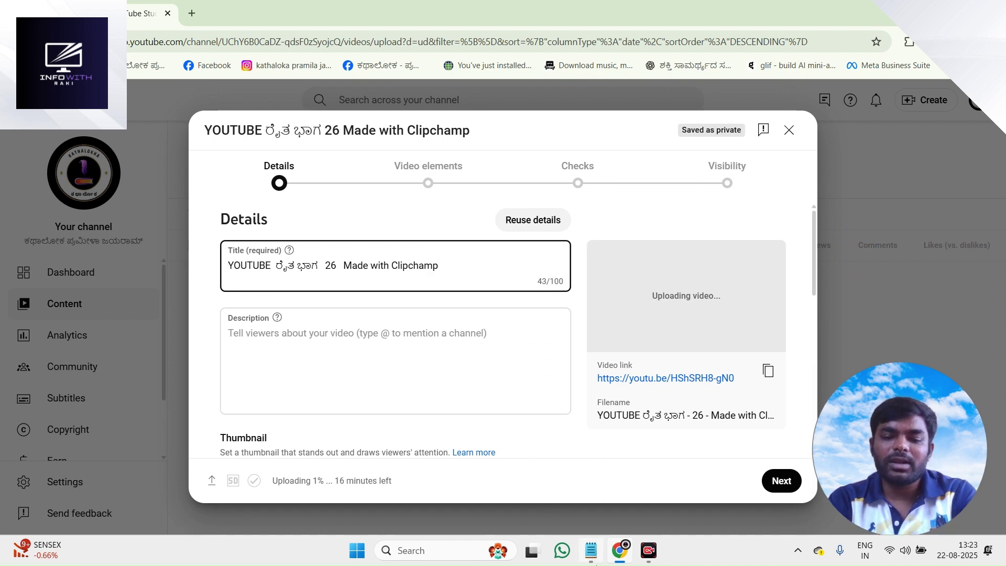
Replace the video title with the title line copied from the Notepad notes, "👉 ಮಿಡಿದ ಹೃದಯ ಭಾಗ 26 | ಕಾವೇರಿ ಮದುವೆಗಾಗಿ ನೋವನ್ನು ನುಂಗಿದ ರಾಜ 💔🌸"
click(591, 550)
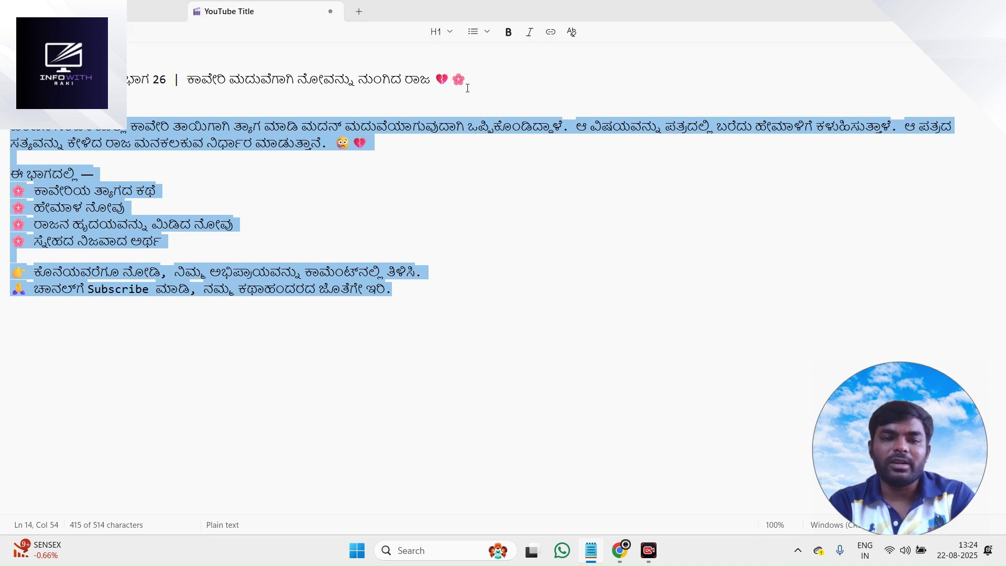
drag(468, 88, 171, 81)
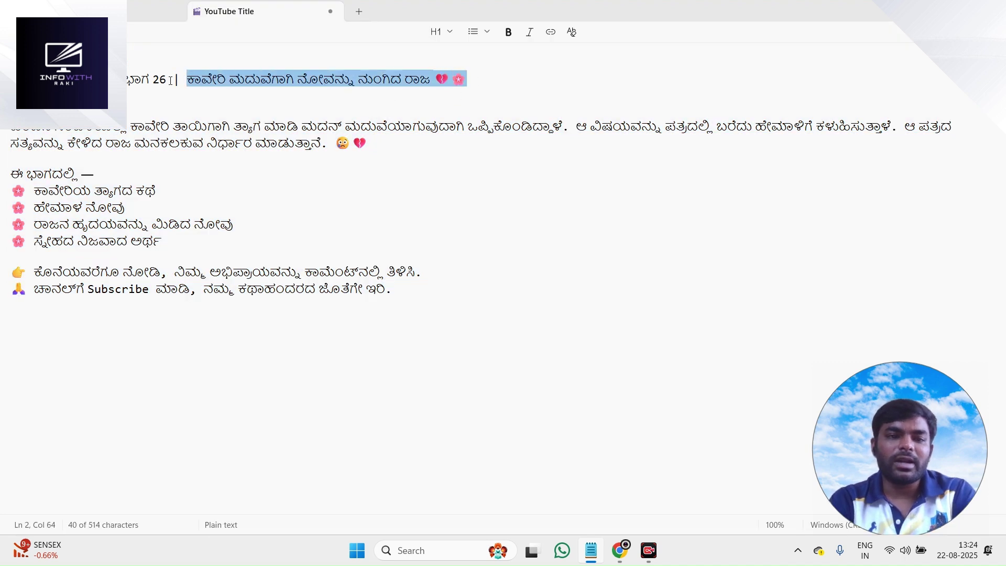
key(shift+Down)
key(shift+Up)
key(shift+Home)
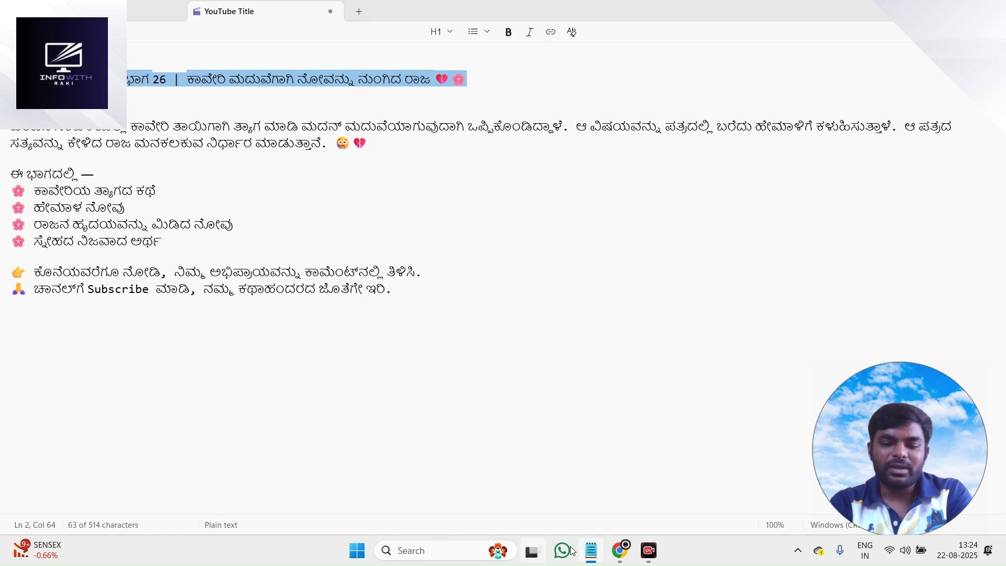
click(619, 550)
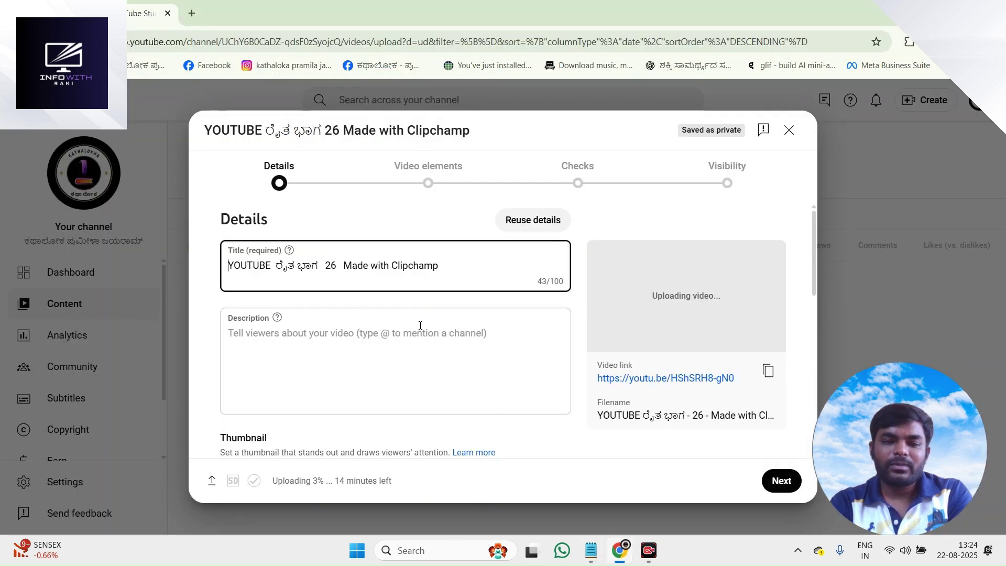
triple_click(422, 266)
key(ctrl+v)
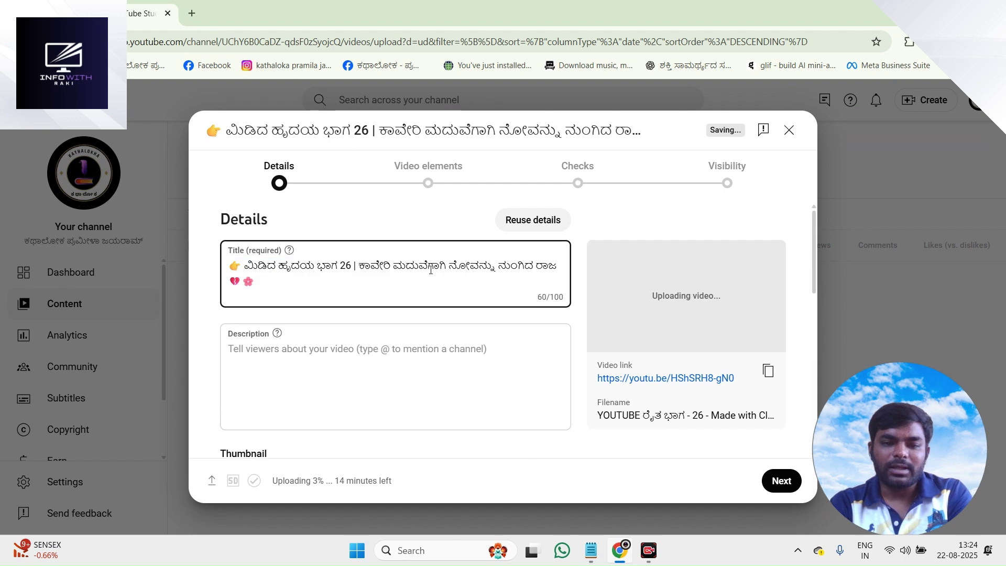
Append the suggested hashtags #kannadastories, #farmer and #farmerstory to the end of the video title
text(#)
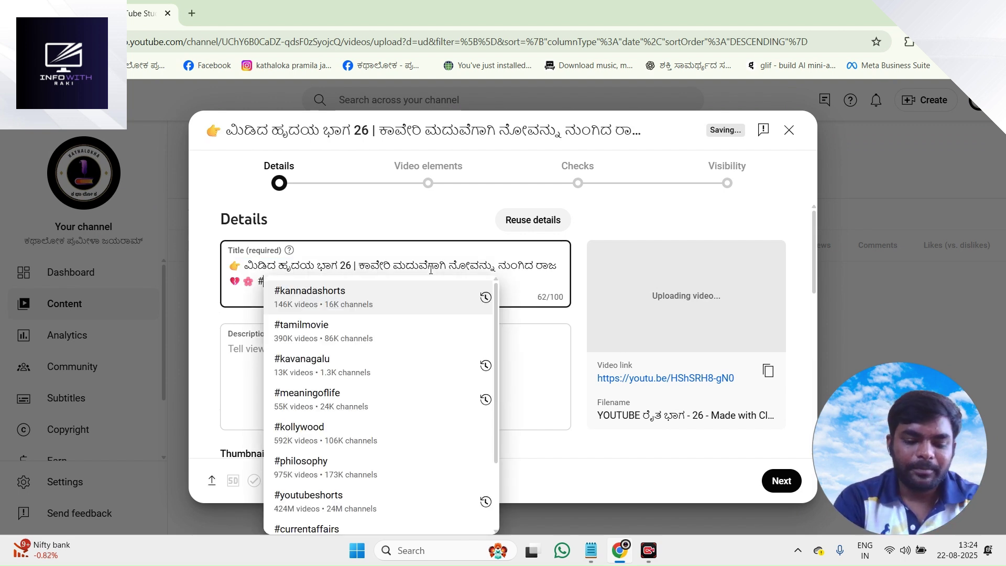
text(adaTORIES)
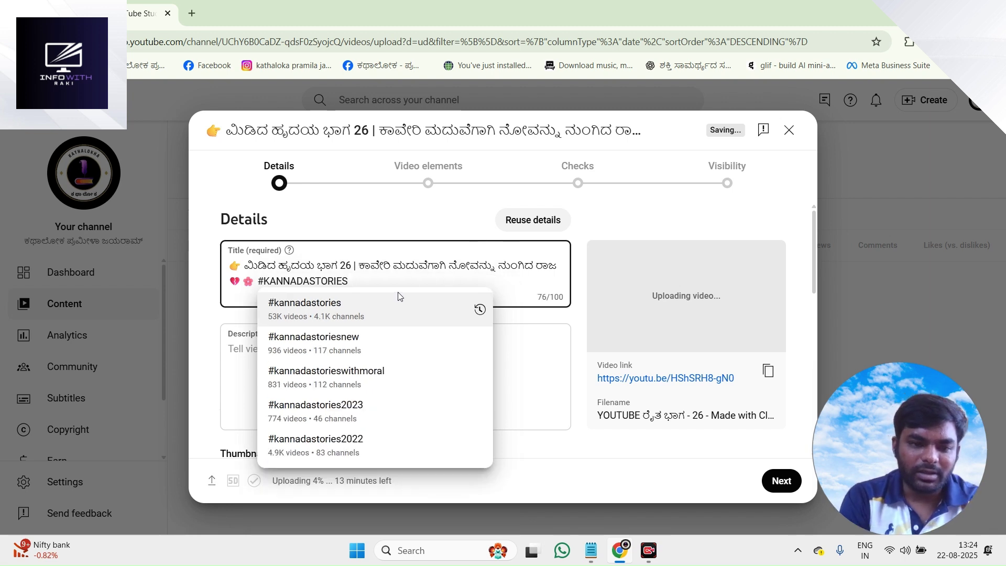
click(390, 315)
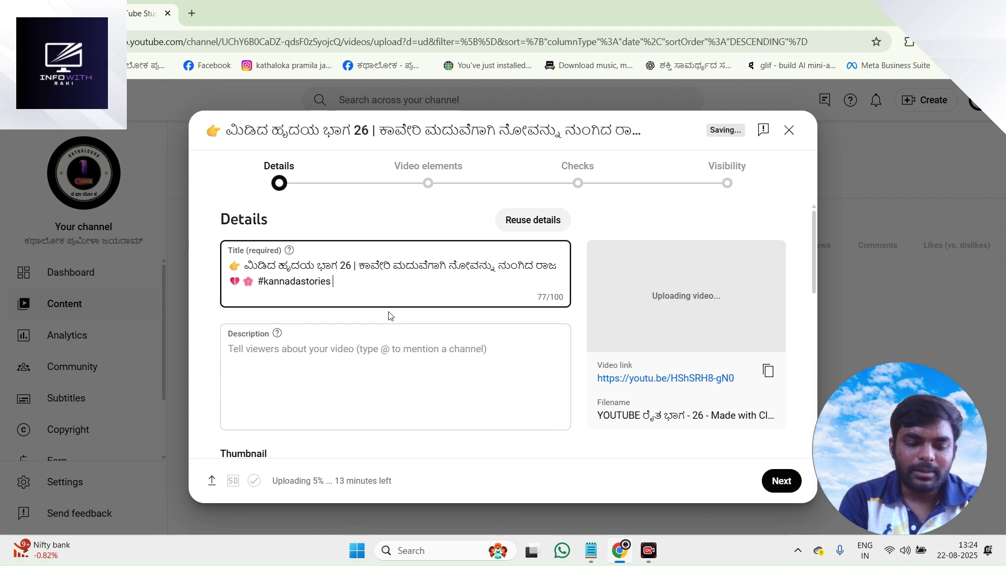
text(#)
text(farmer)
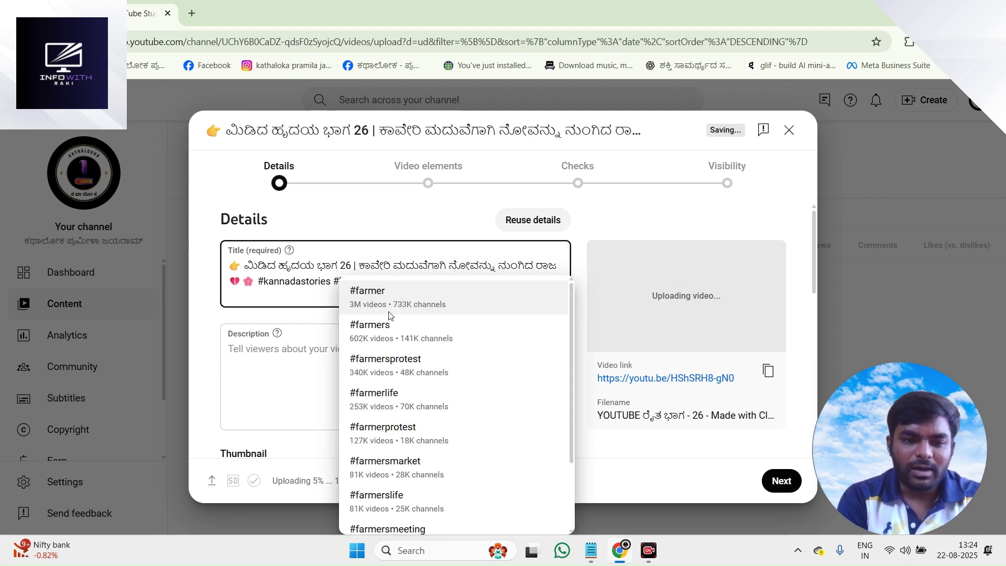
click(395, 299)
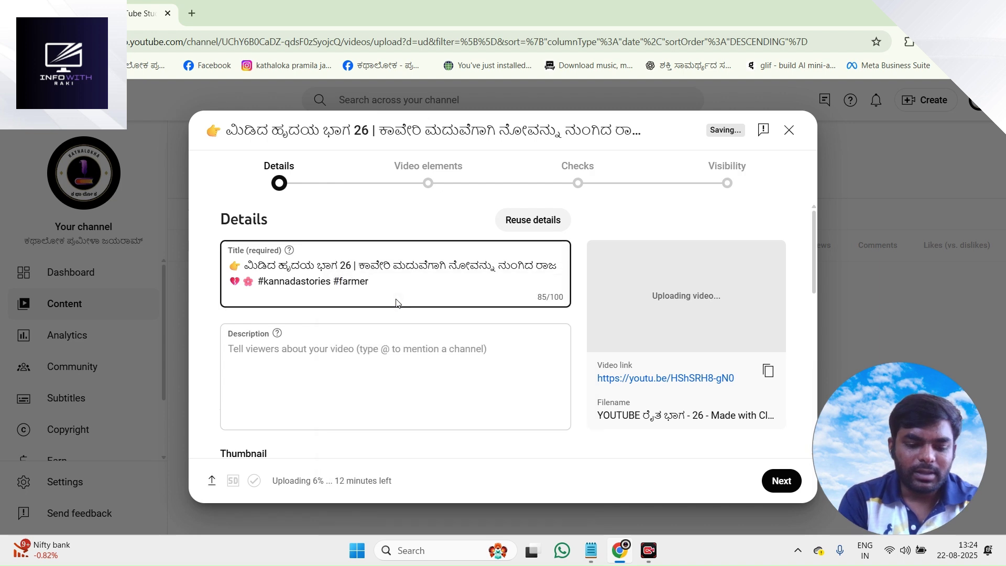
text(#)
text(farmer #)
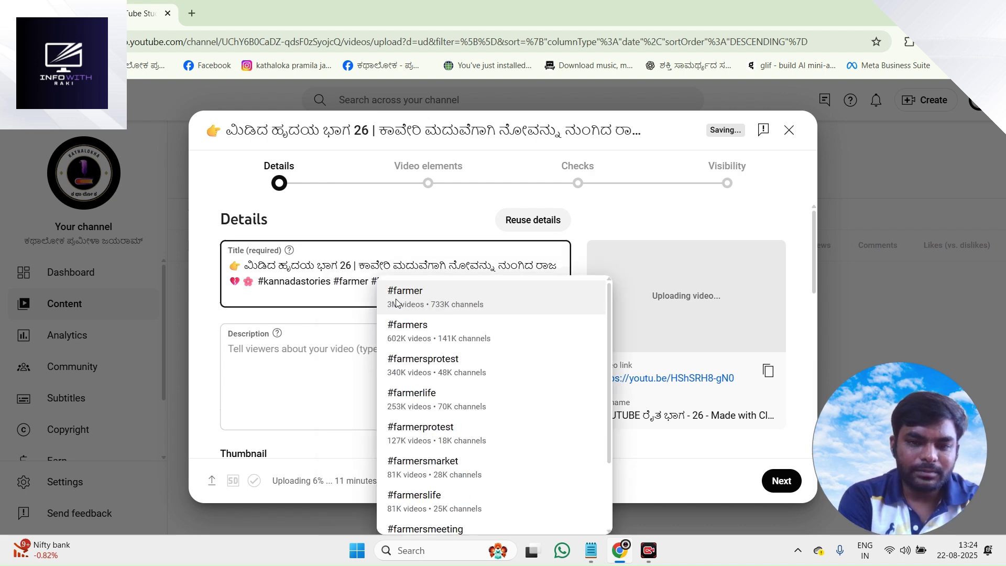
text(FARMERSTORY)
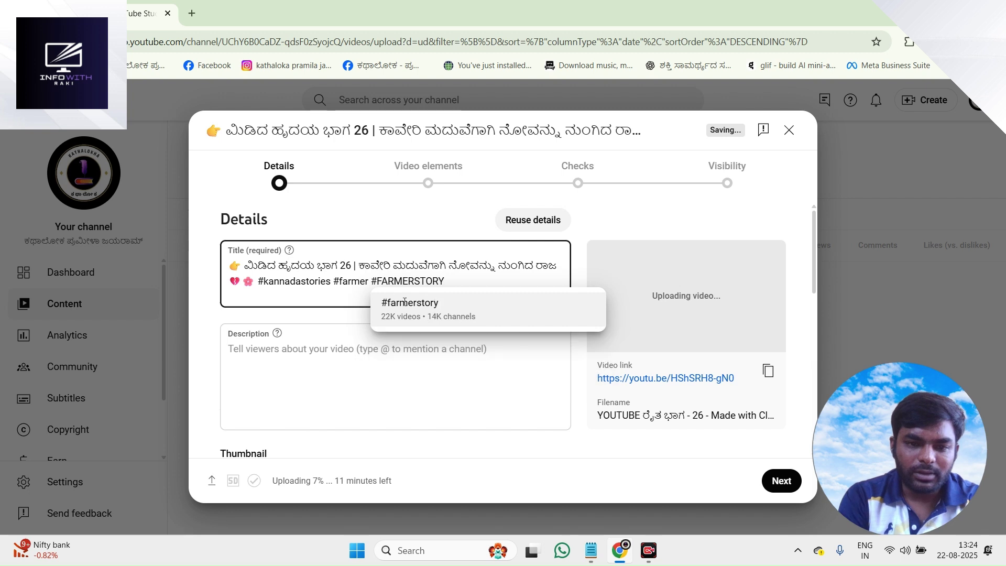
click(417, 309)
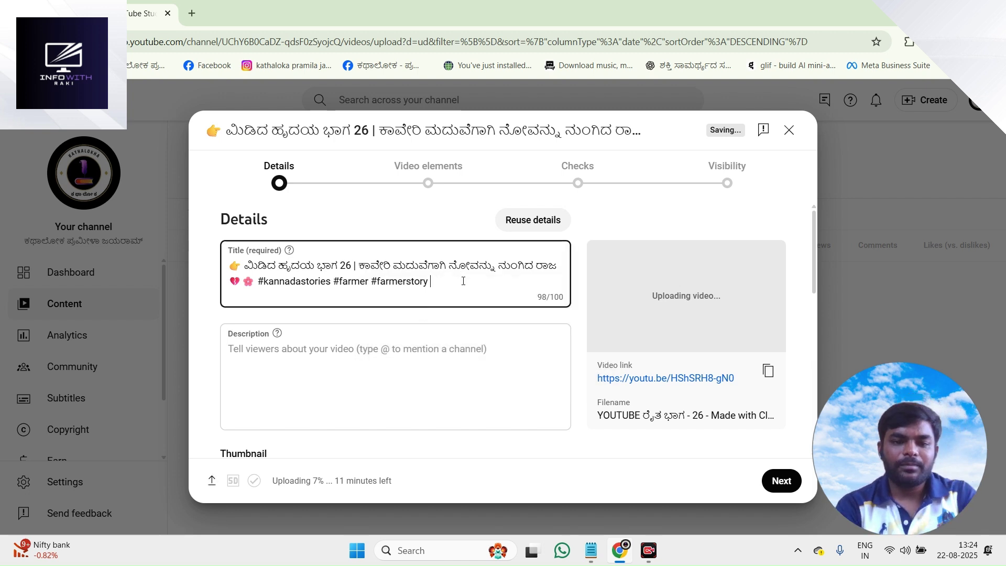
Copy the full title with its hashtags into the description and mention the uploader's own channel below it
drag(464, 282, 136, 255)
key(ctrl+c)
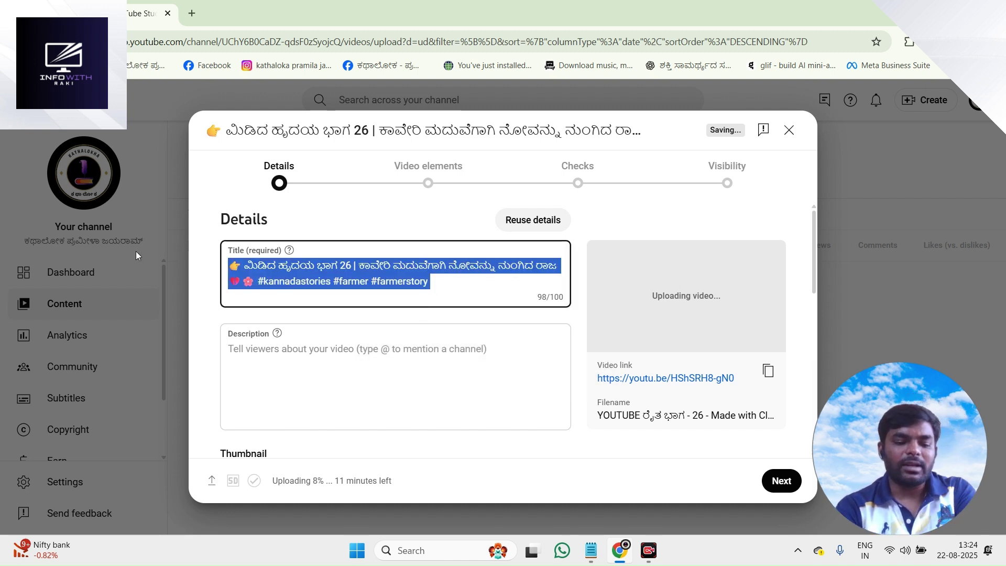
click(230, 343)
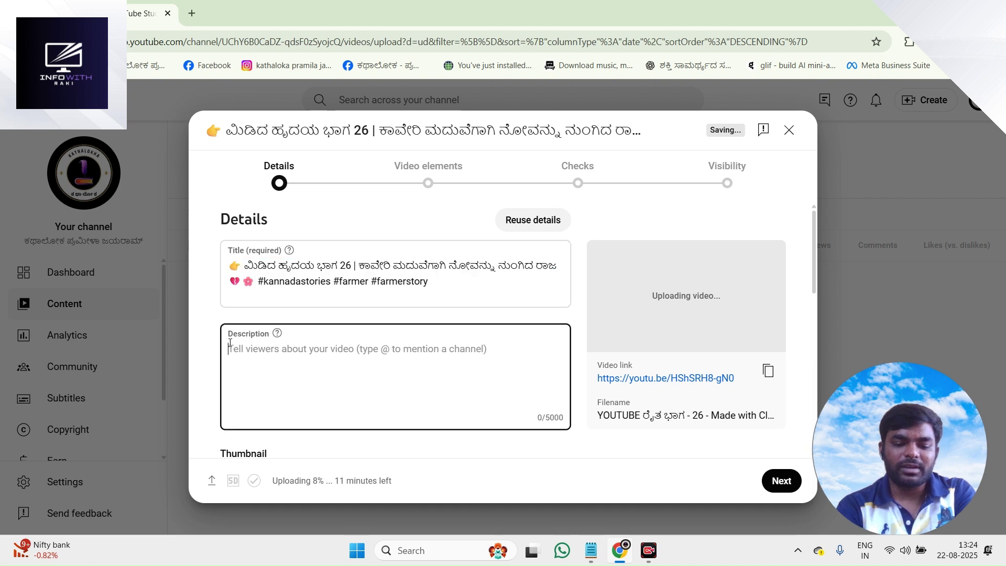
key(ctrl+v)
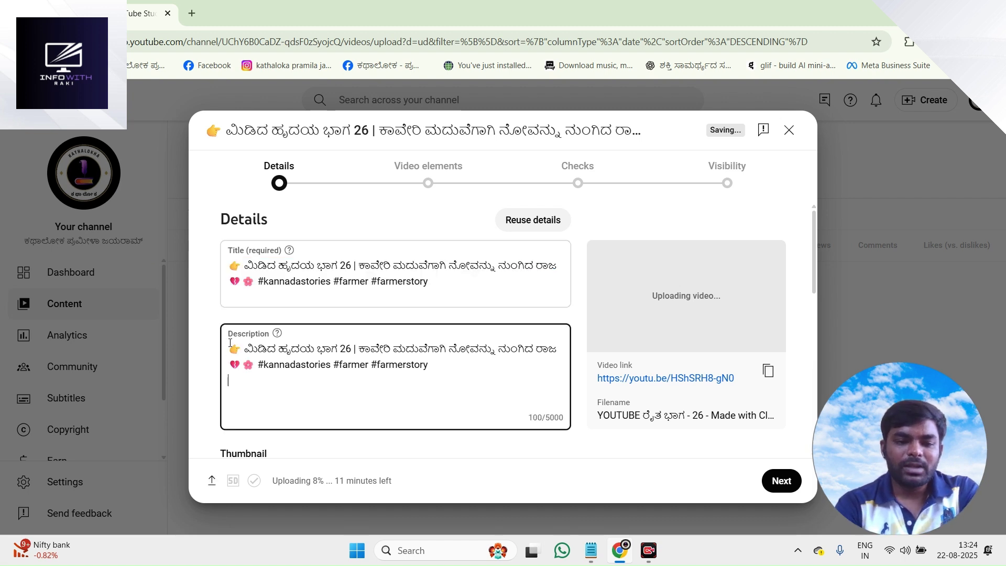
key(Return)
text(@)
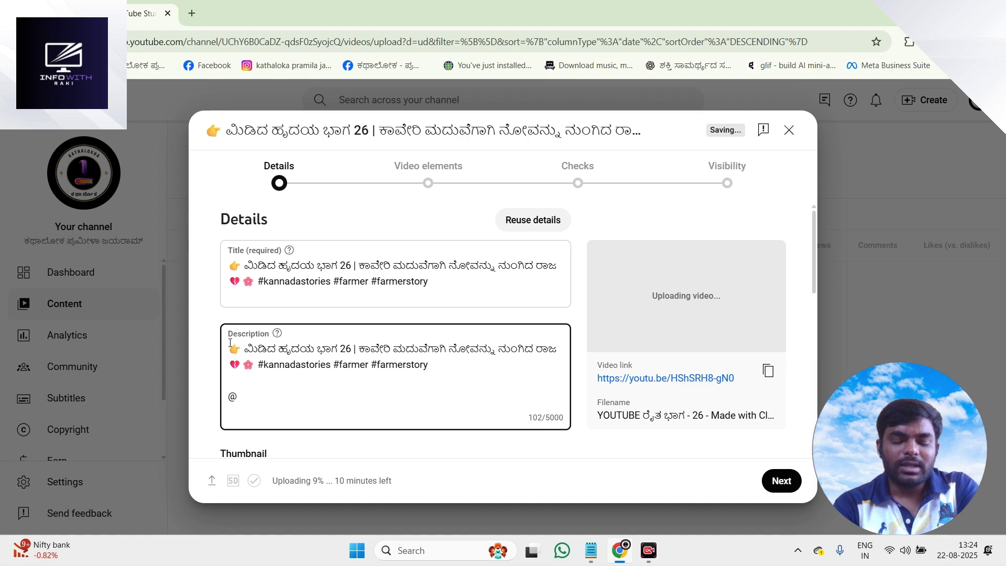
text(KATHA)
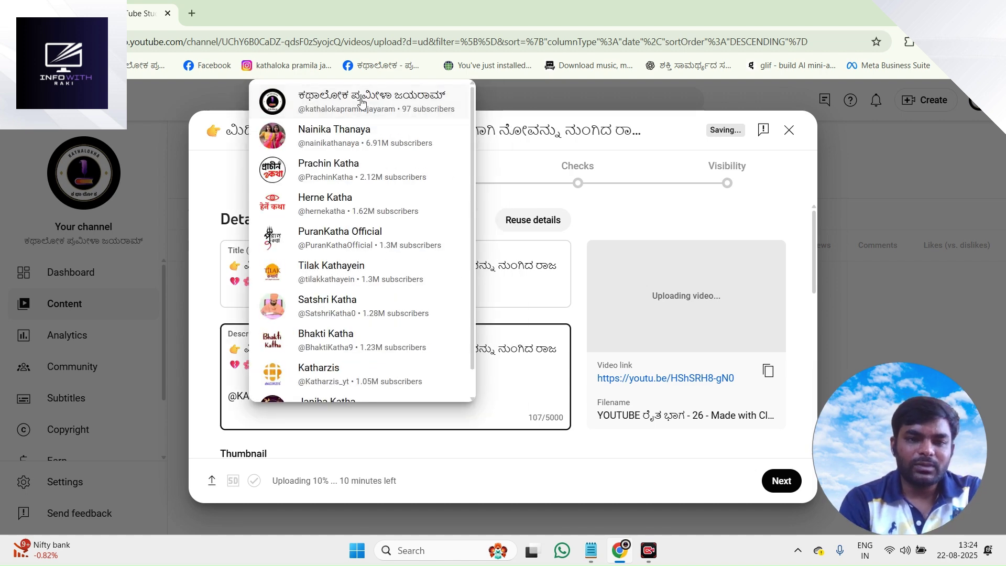
click(360, 99)
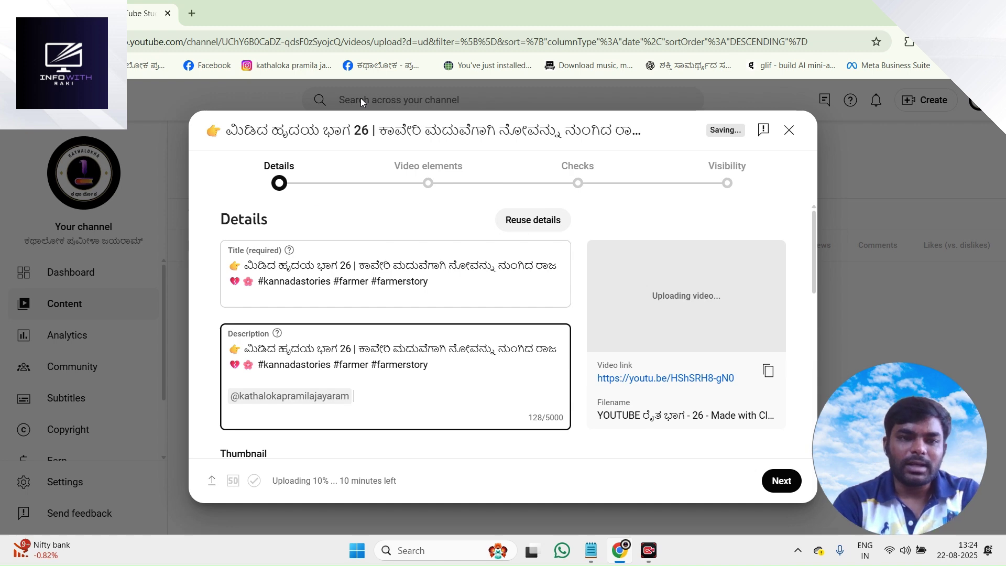
Copy the story summary through the Subscribe line from the Notepad notes into the description, below the channel mention
click(592, 557)
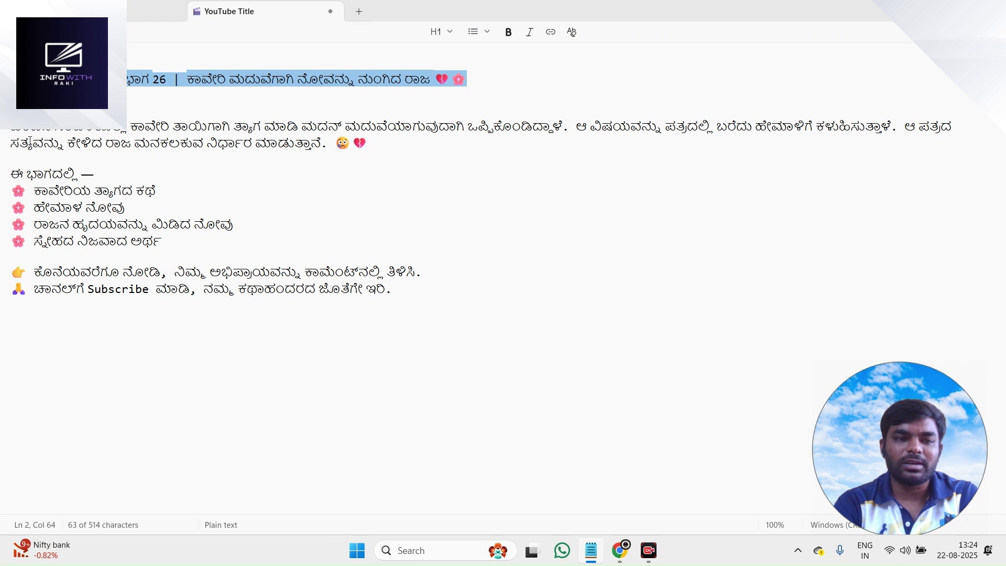
drag(5, 134, 432, 306)
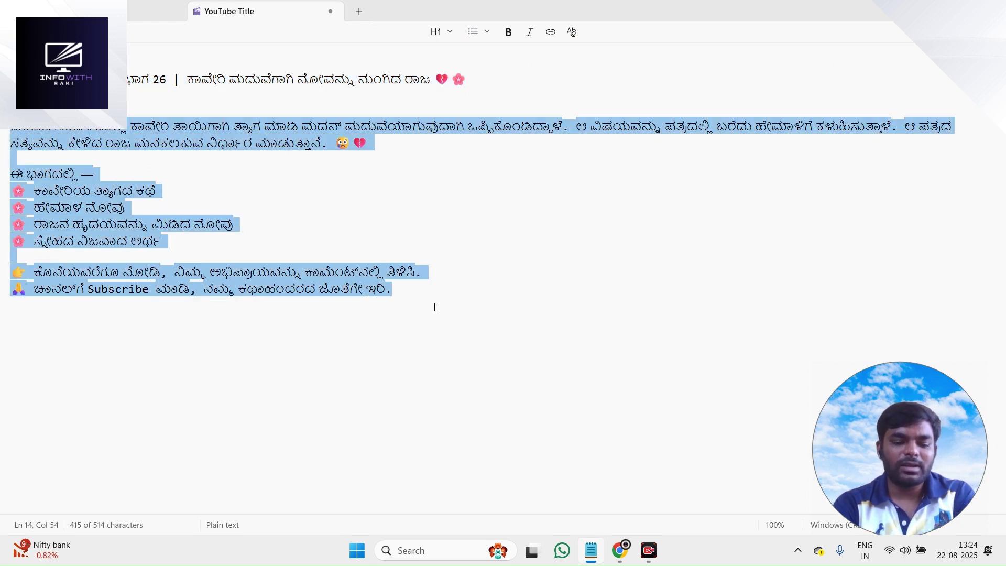
click(623, 550)
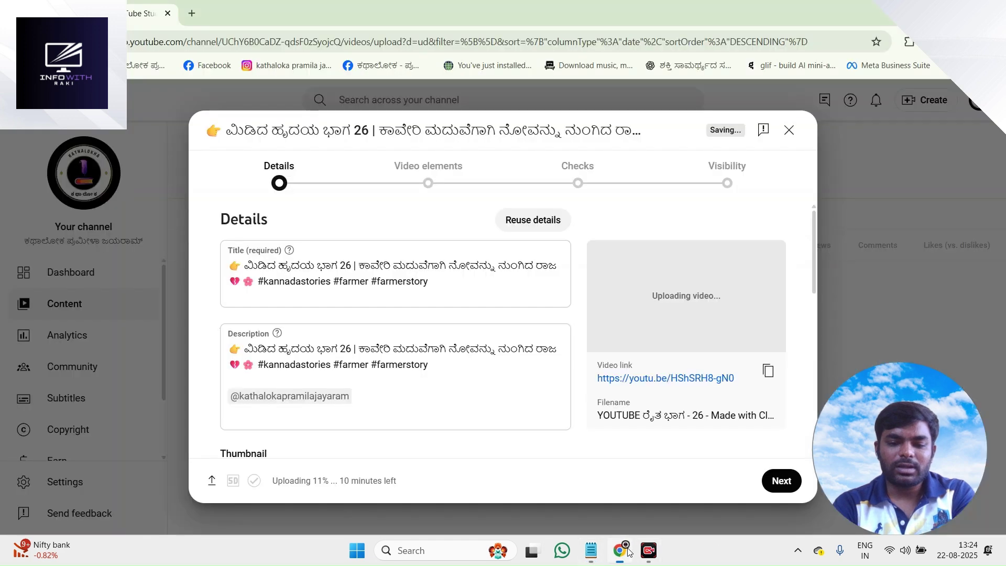
key(Return)
key(Return)
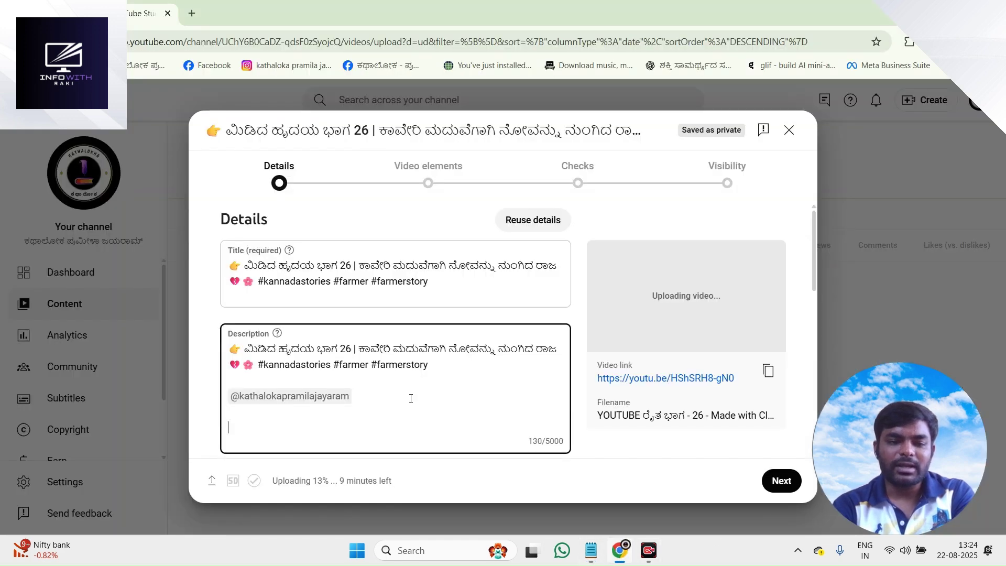
key(ctrl+v)
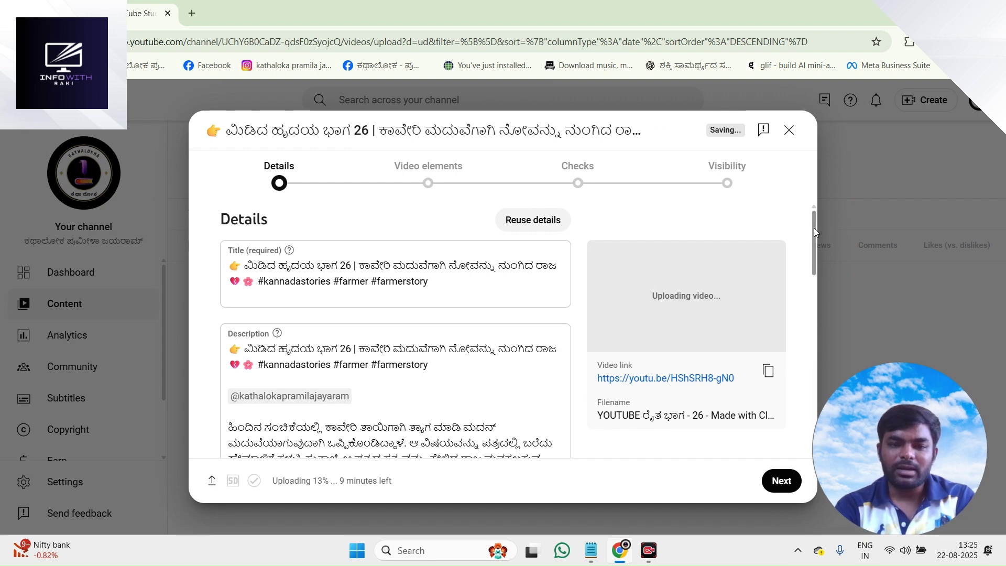
Upload the image "ರೈತ ಭಾಗ - 26" from the Downloads folder as the video's custom thumbnail
drag(813, 228, 794, 323)
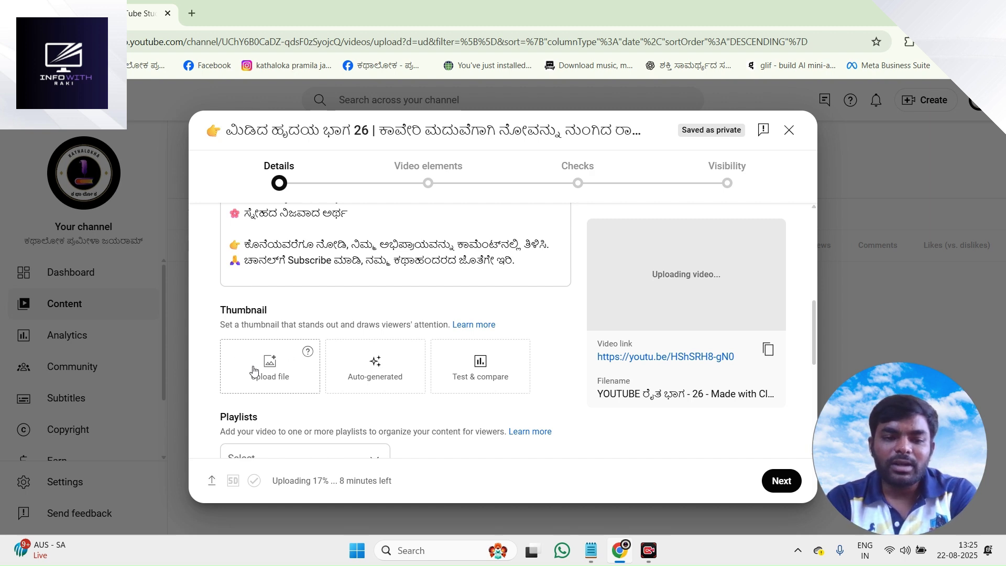
click(297, 363)
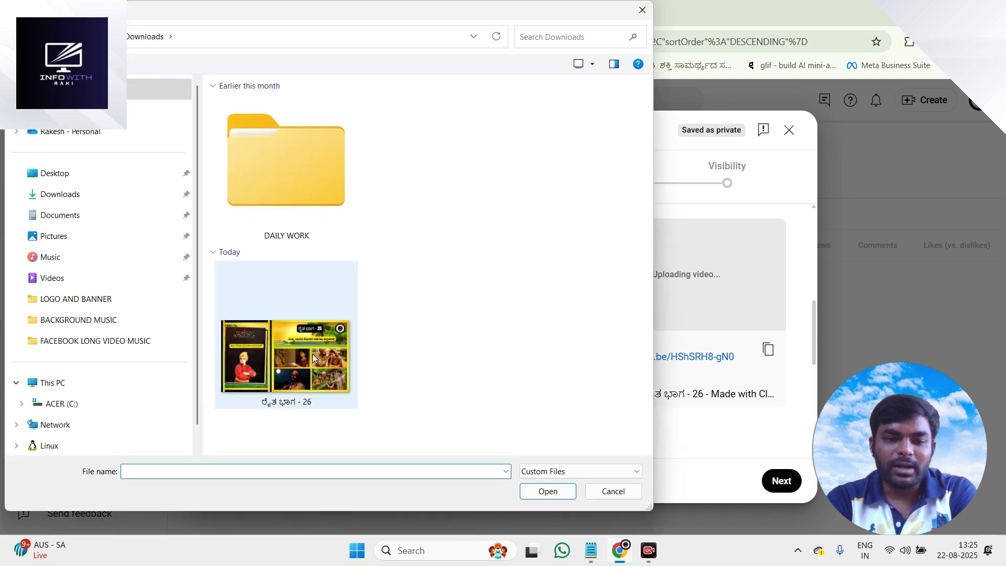
click(303, 373)
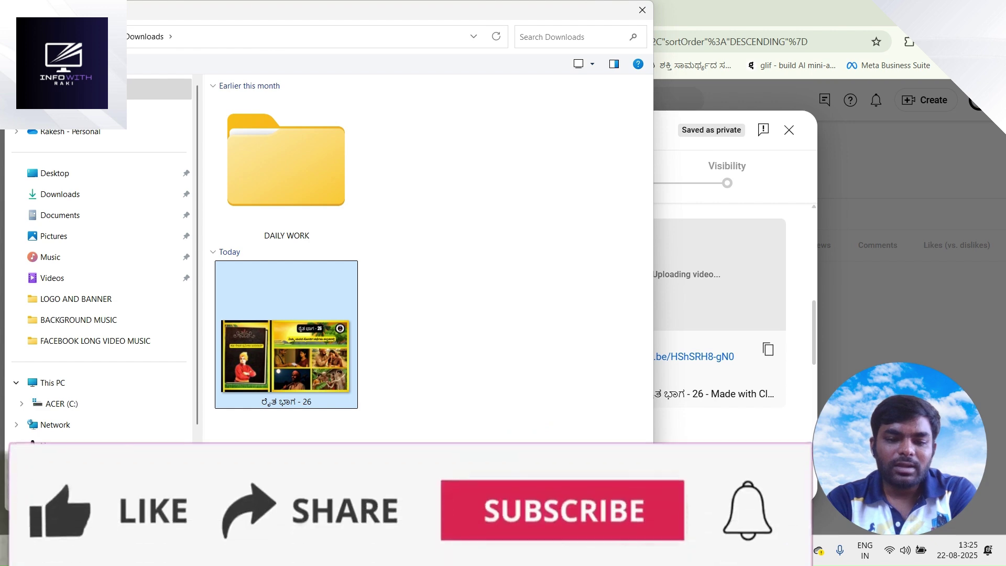
click(548, 491)
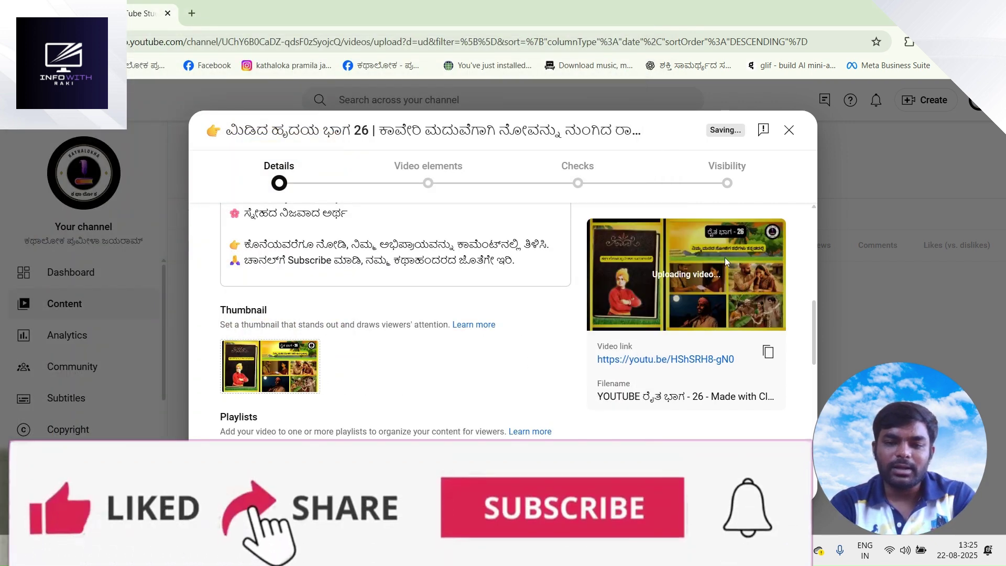
Add the video to the playlist "ರೈತ ಕಥೆ ಸಂಚಿಕೆಗಳು"
drag(813, 306, 815, 341)
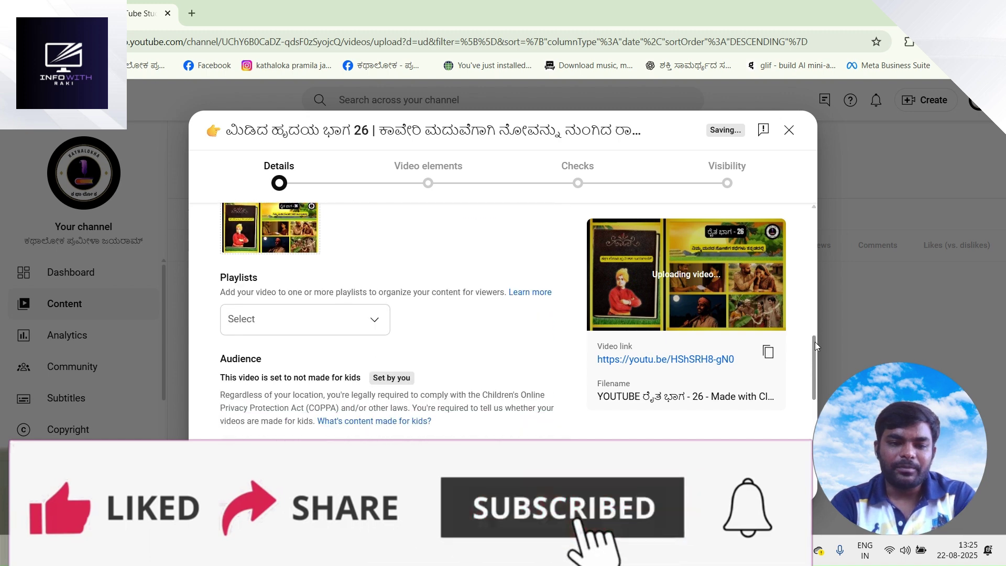
click(367, 320)
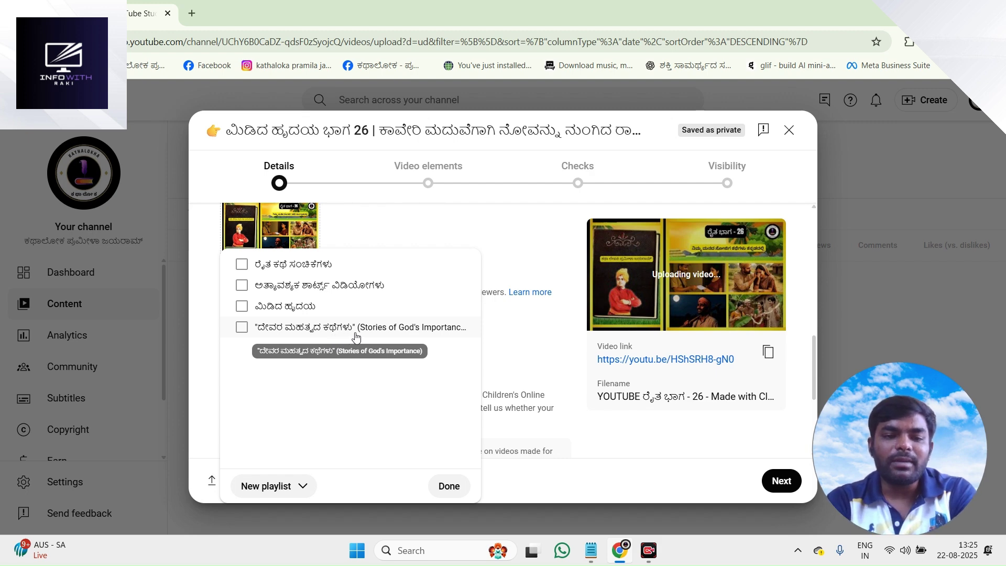
click(245, 273)
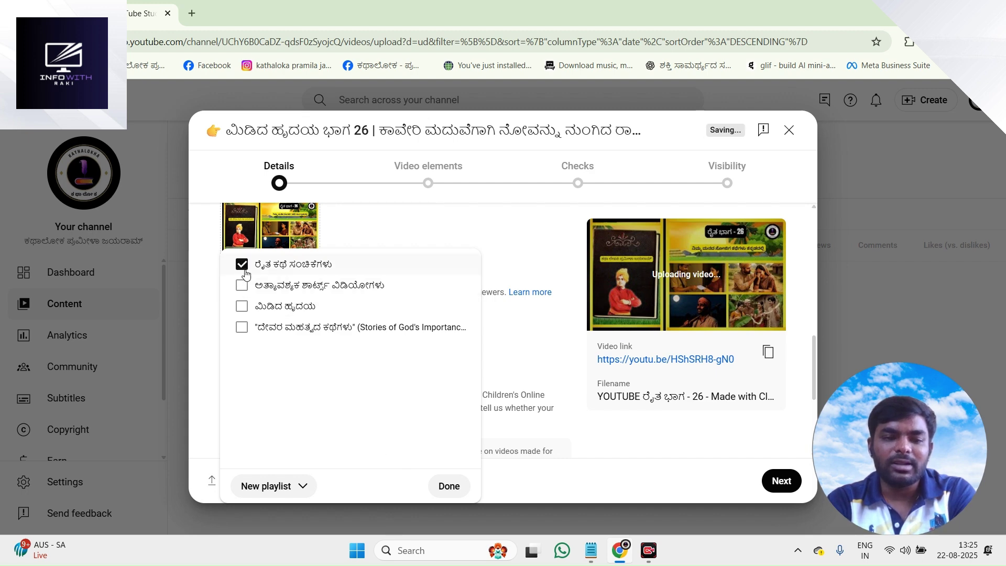
click(447, 487)
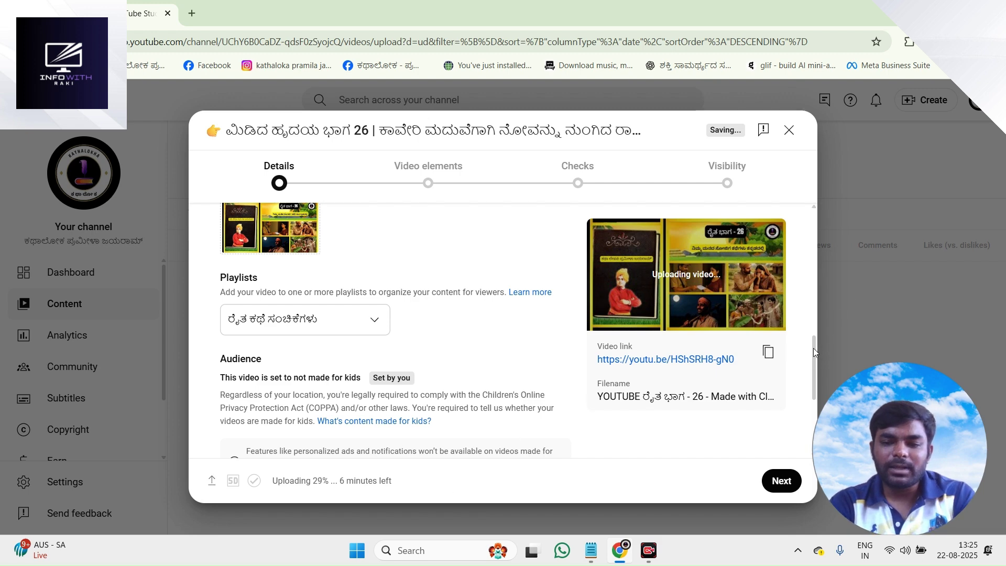
Expand the additional video details and answer No to the altered content question
drag(814, 363, 810, 407)
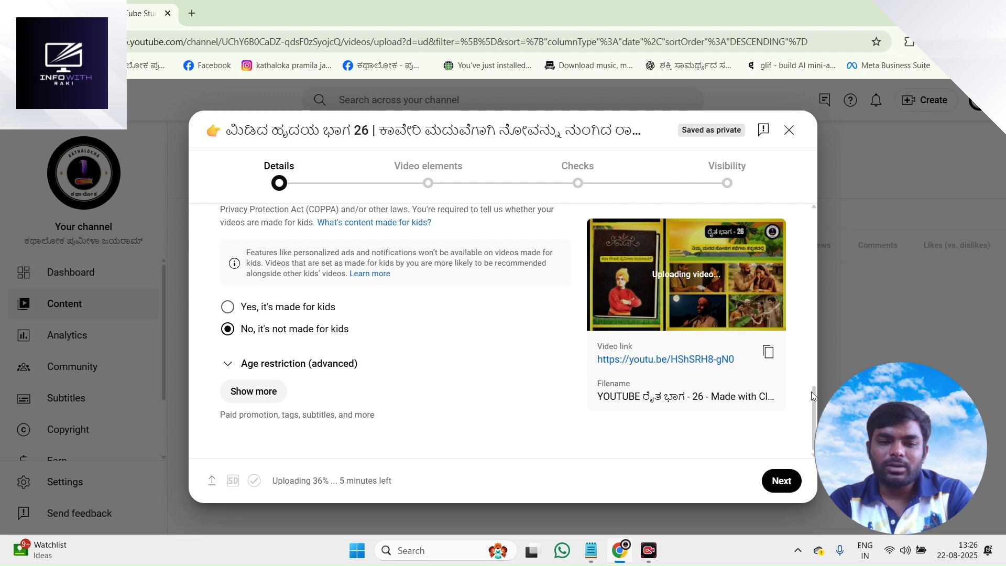
click(253, 391)
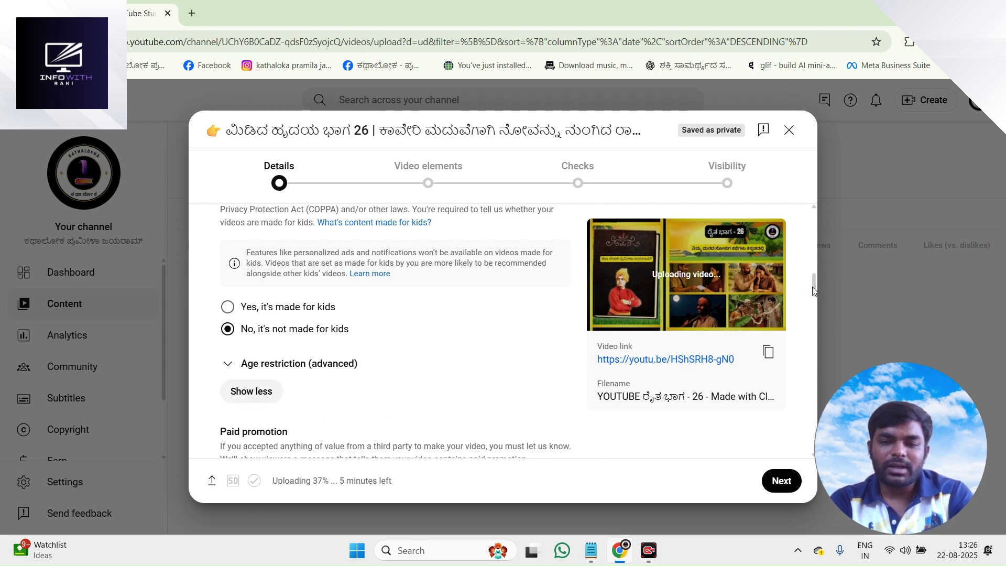
drag(813, 291, 812, 316)
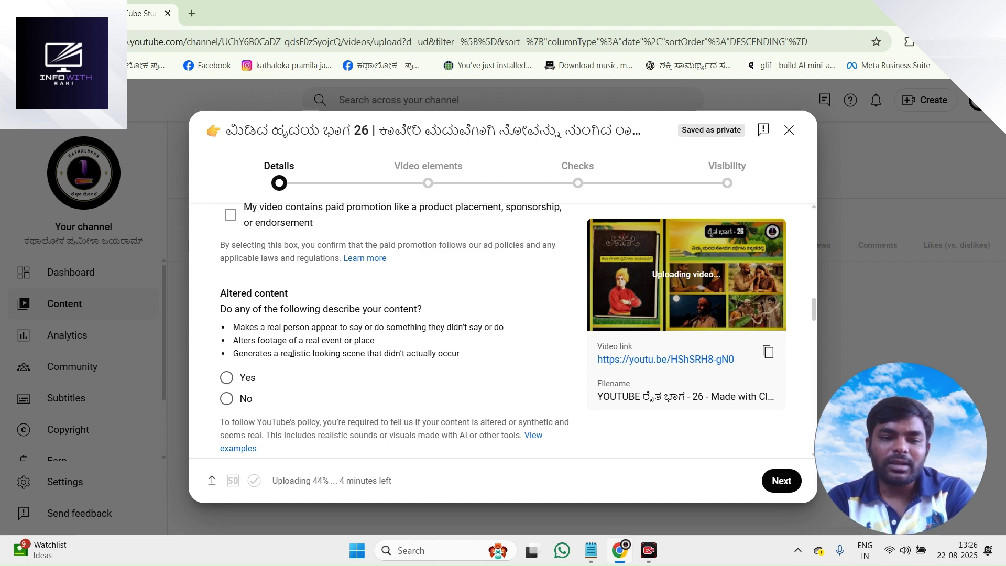
click(242, 399)
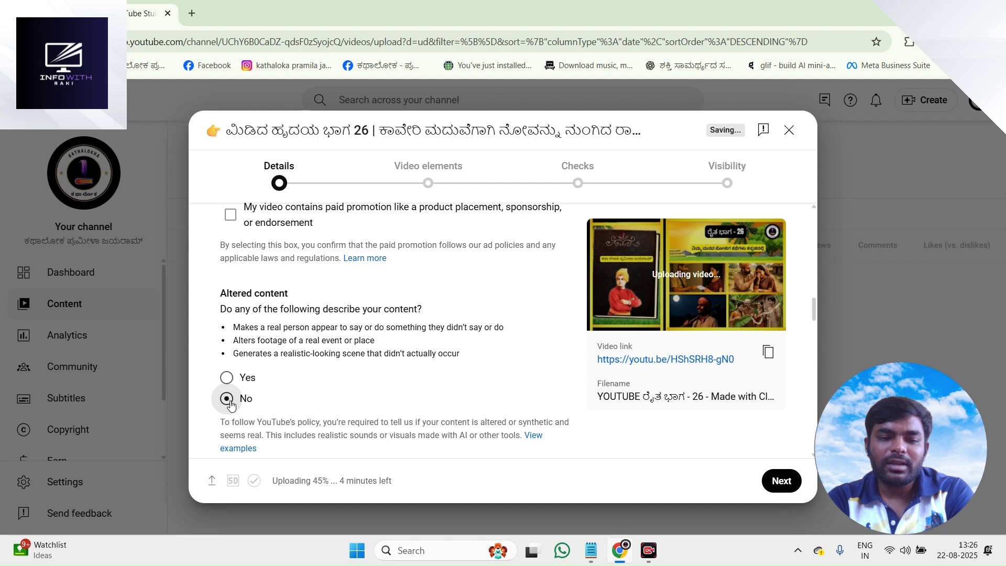
Review the tags and language settings, and select People & Blogs as the video's category
drag(813, 306, 814, 358)
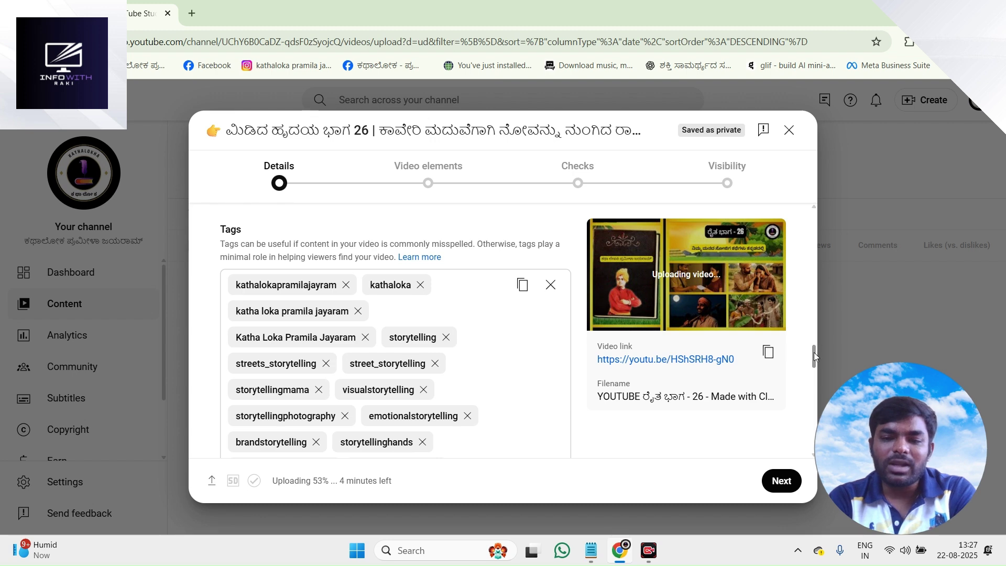
drag(813, 352, 808, 381)
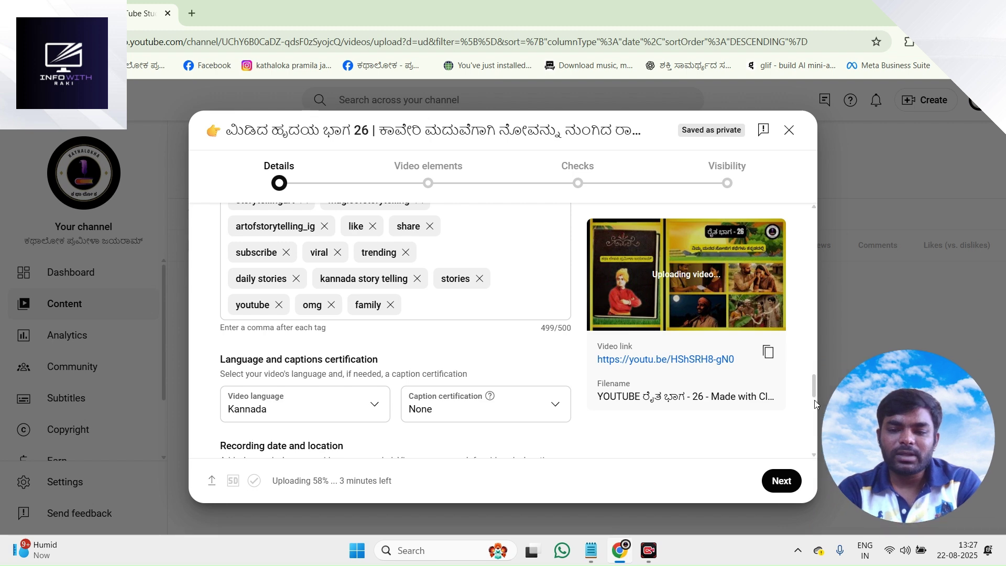
drag(815, 404, 815, 451)
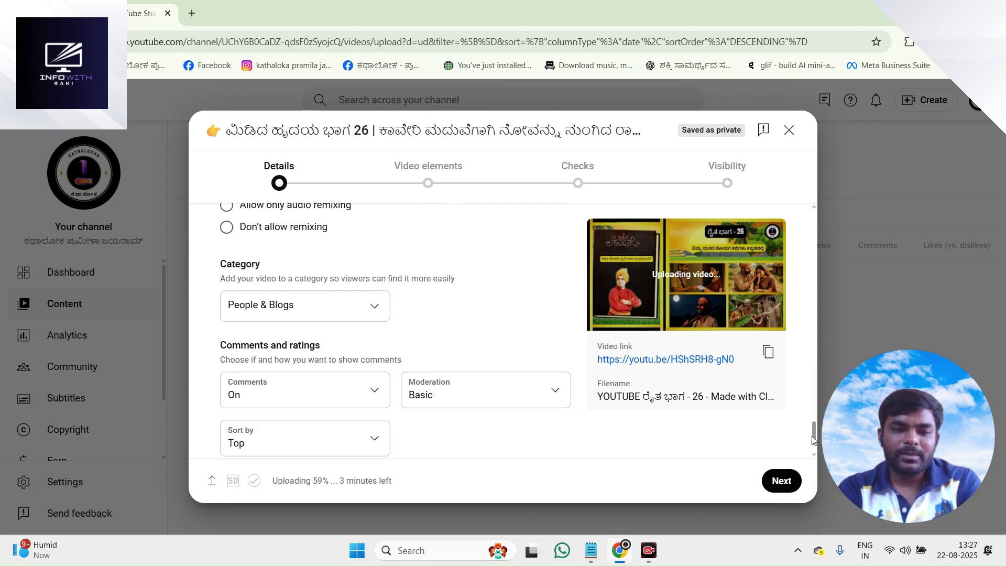
click(378, 309)
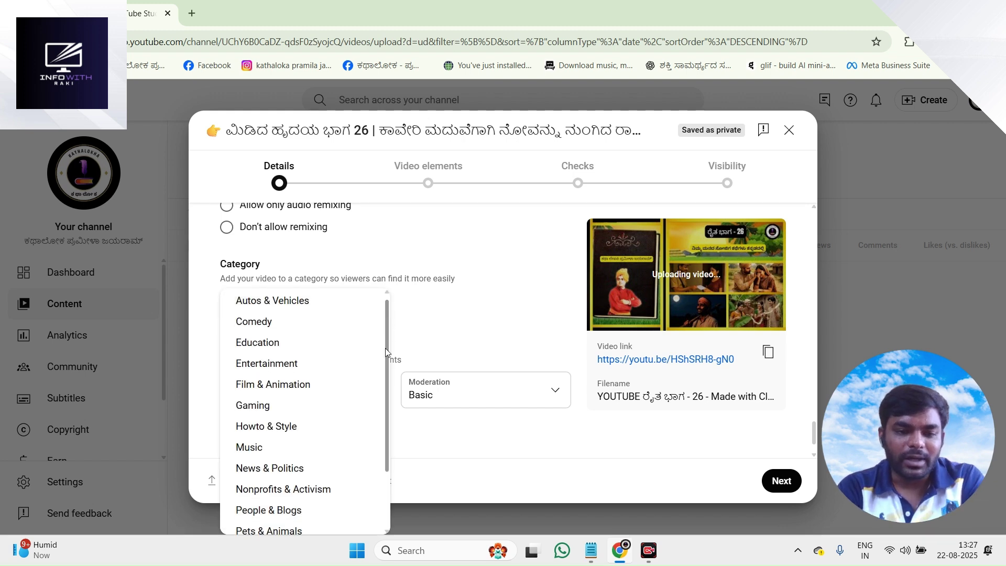
scroll(385, 348, down, 2)
scroll(380, 341, up, 1)
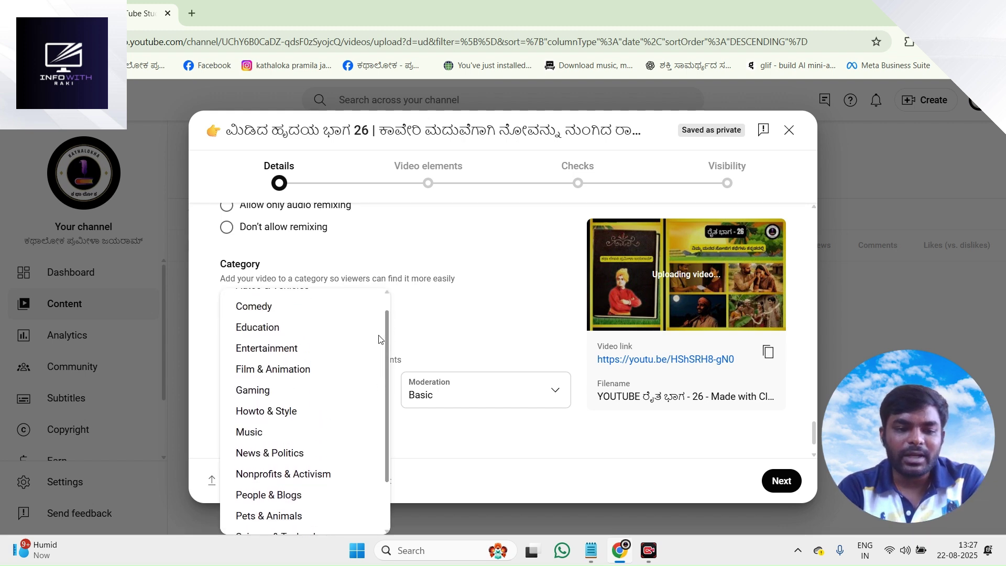
scroll(378, 335, up, 2)
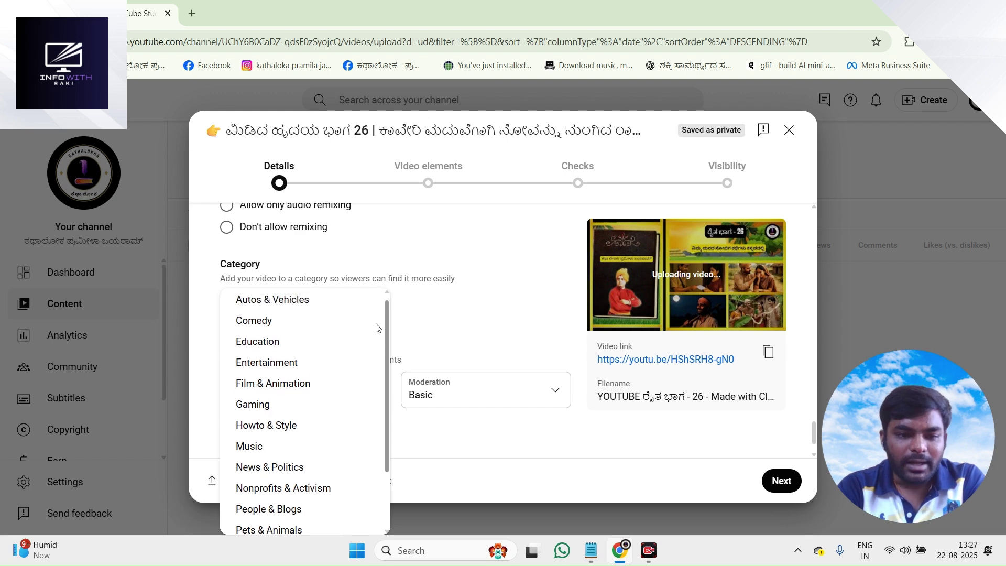
scroll(377, 334, down, 1)
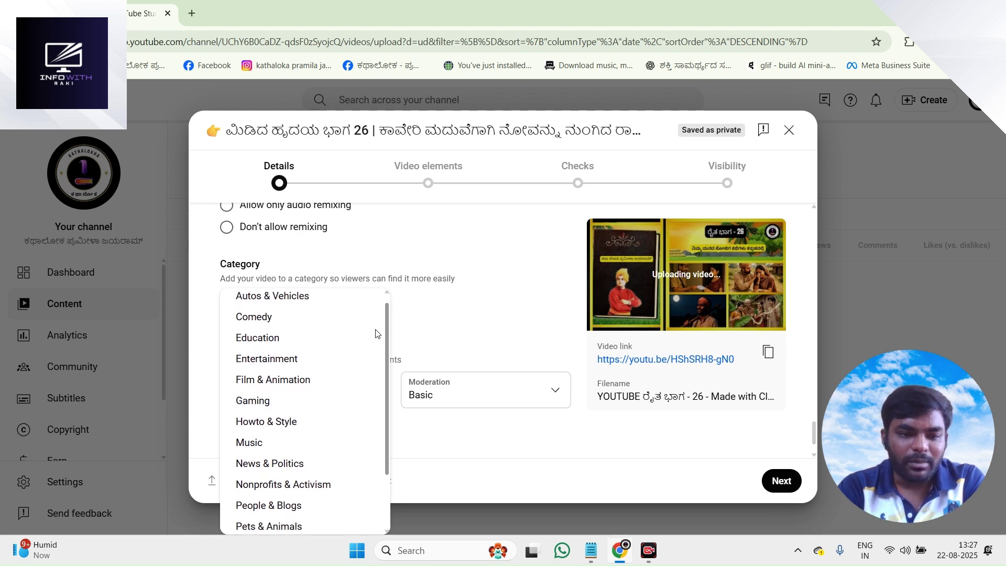
scroll(380, 341, down, 1)
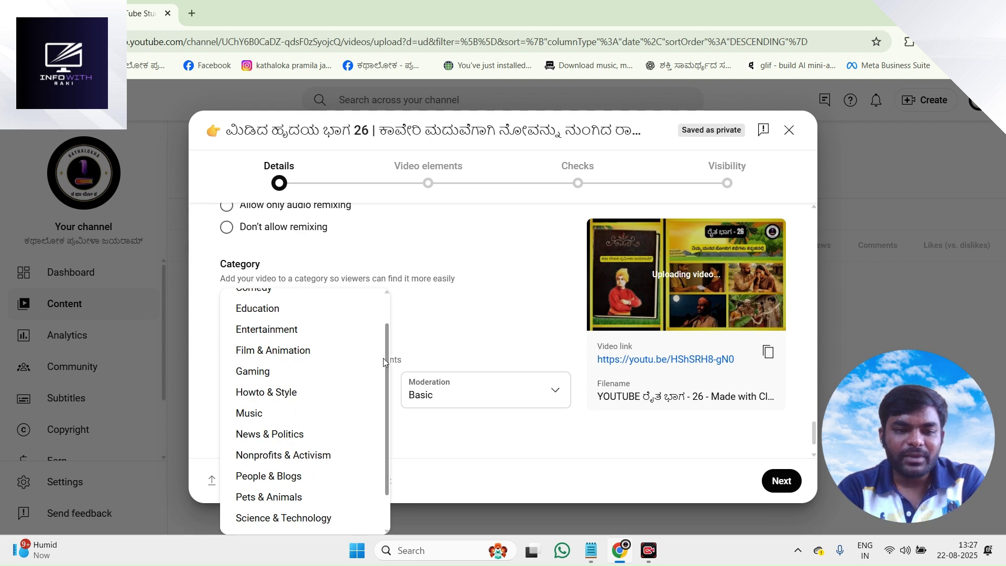
scroll(384, 366, down, 1)
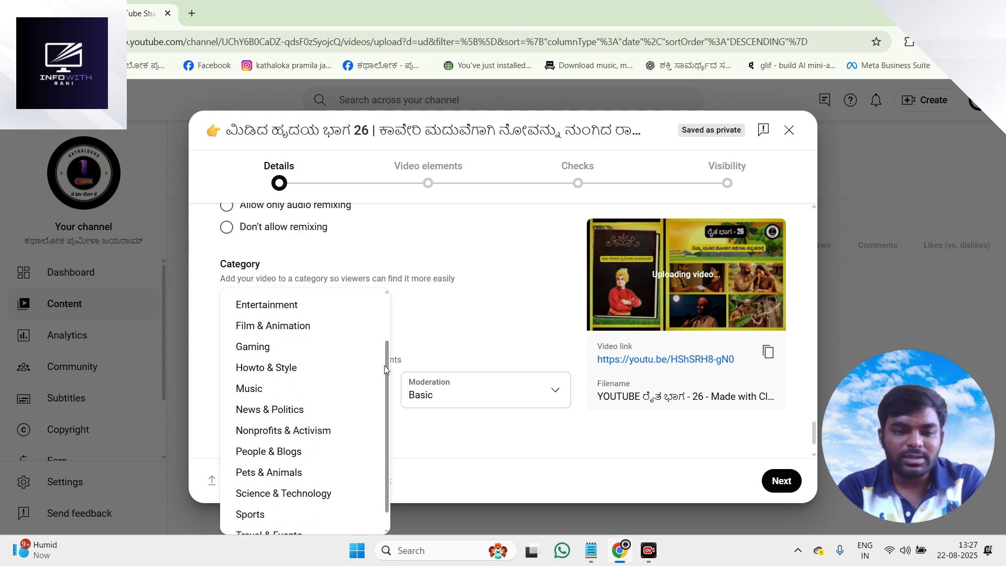
scroll(384, 366, down, 1)
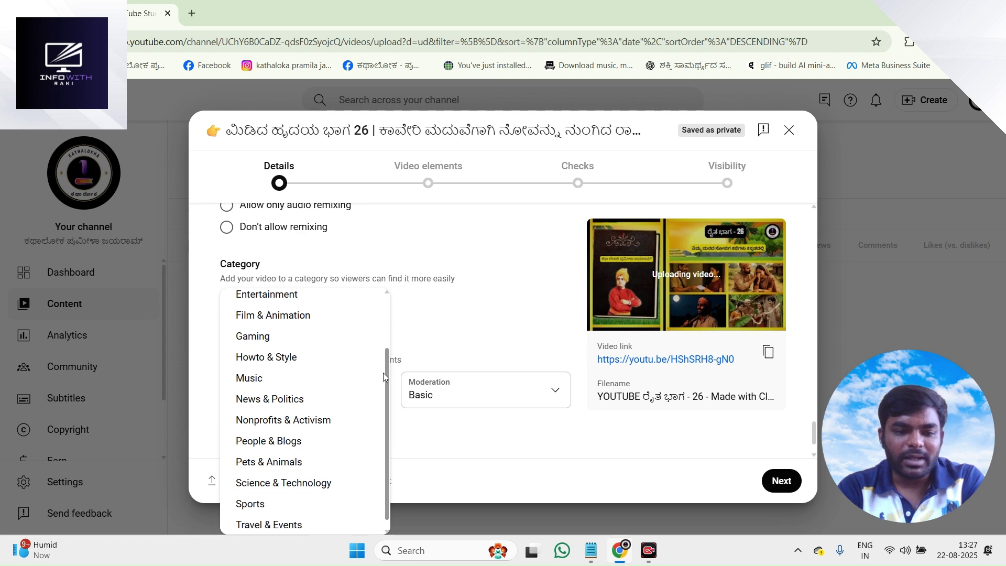
scroll(383, 373, down, 1)
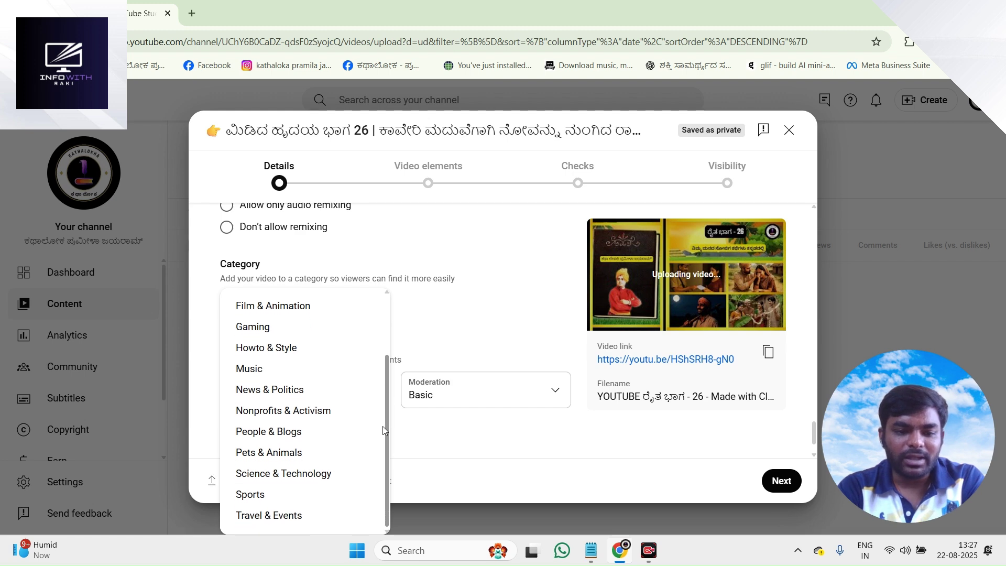
click(336, 430)
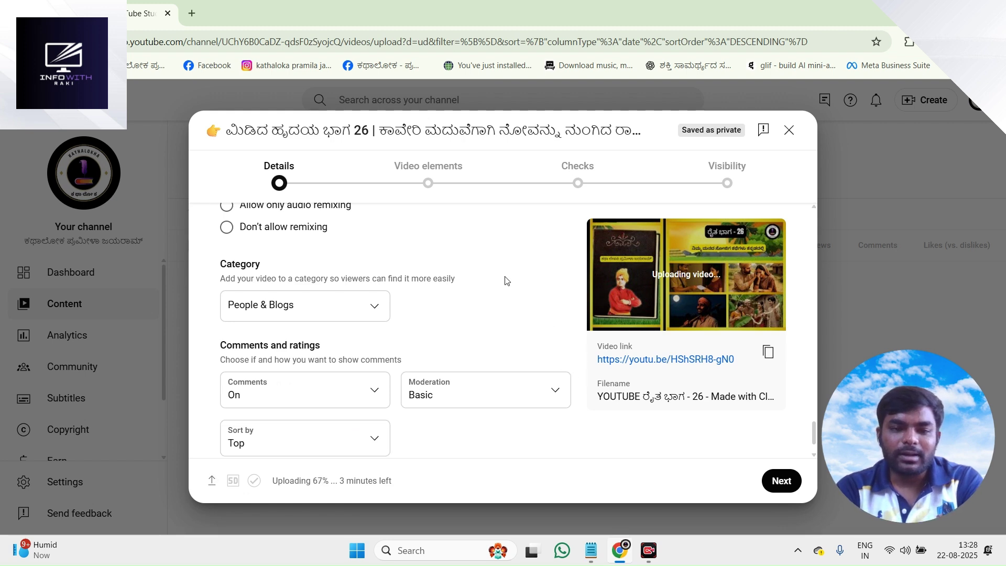
Start an end screen with a video element featuring the most recent upload, running from 5:48:18 to 5:53:18
click(795, 480)
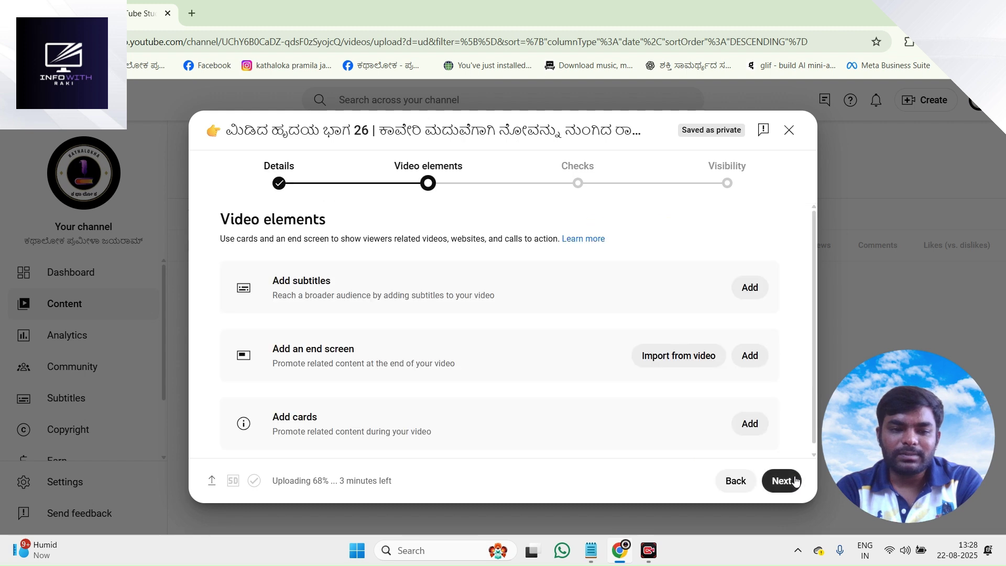
click(751, 359)
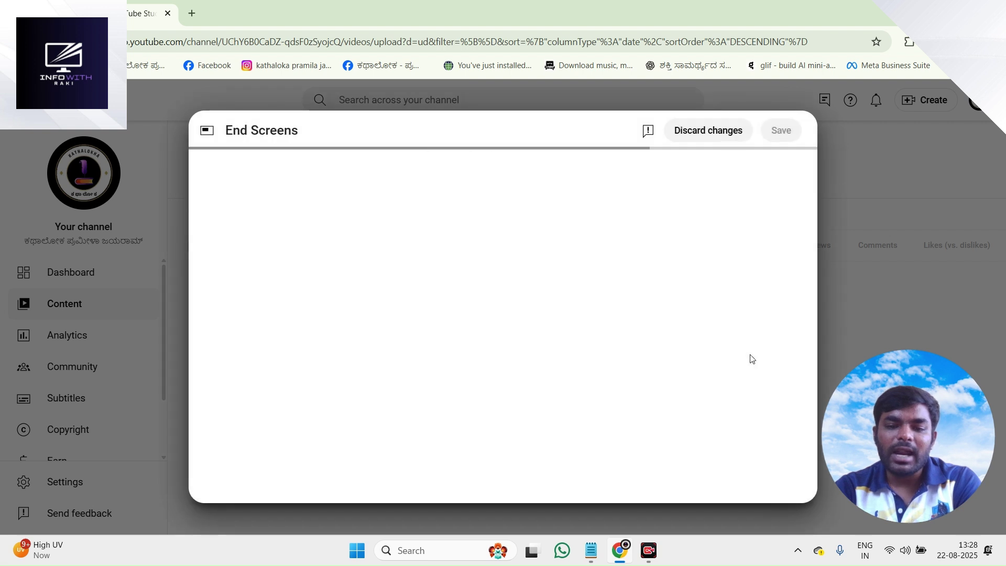
click(258, 175)
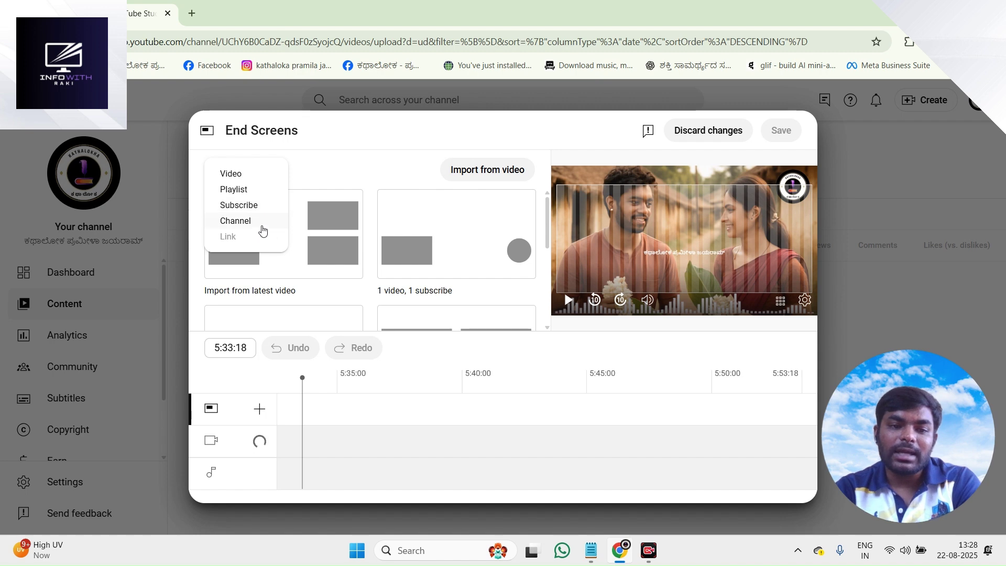
click(252, 179)
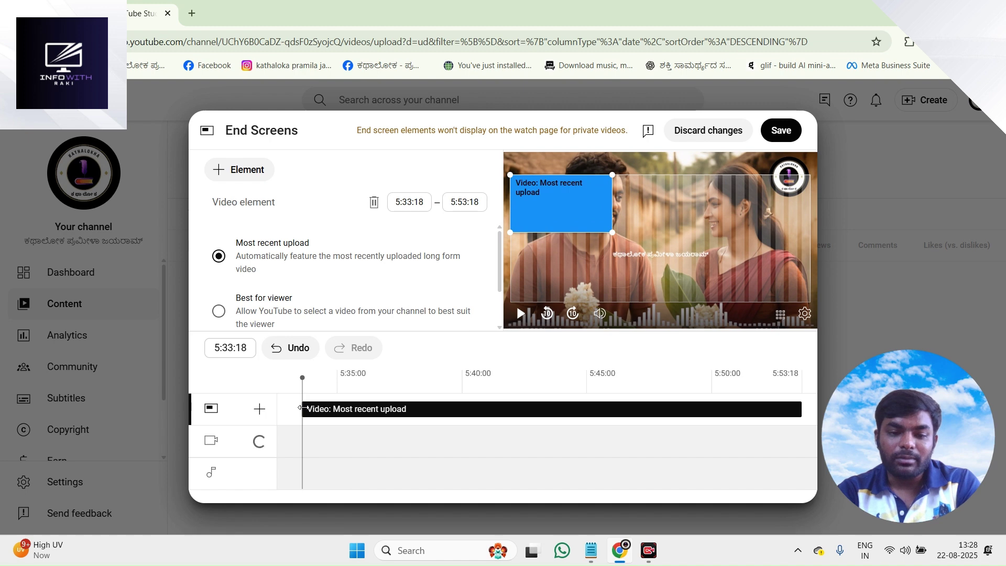
drag(349, 413, 723, 465)
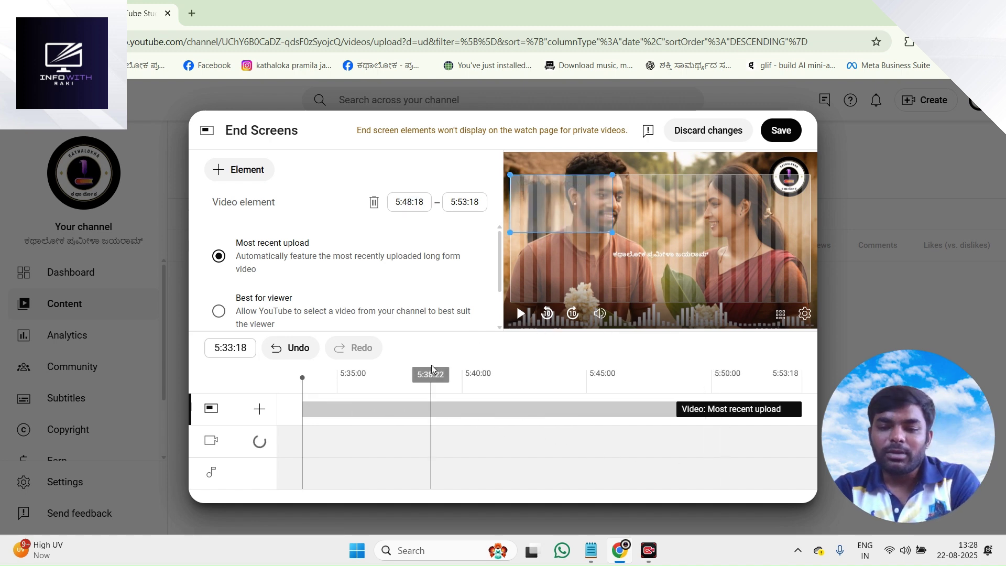
Add a second end screen video element set to Best for viewer, starting at 5:48:18
click(241, 170)
click(244, 174)
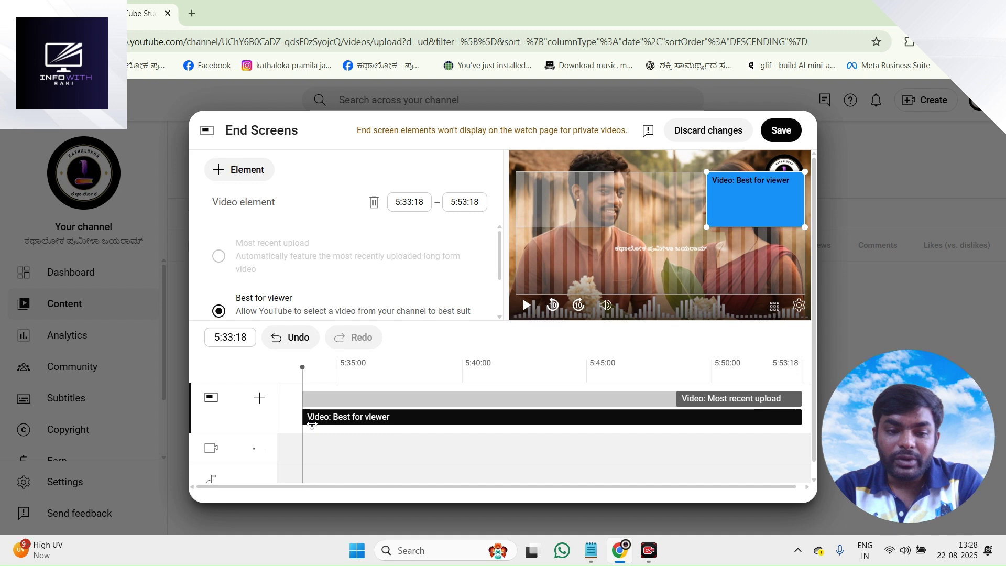
drag(304, 419, 676, 417)
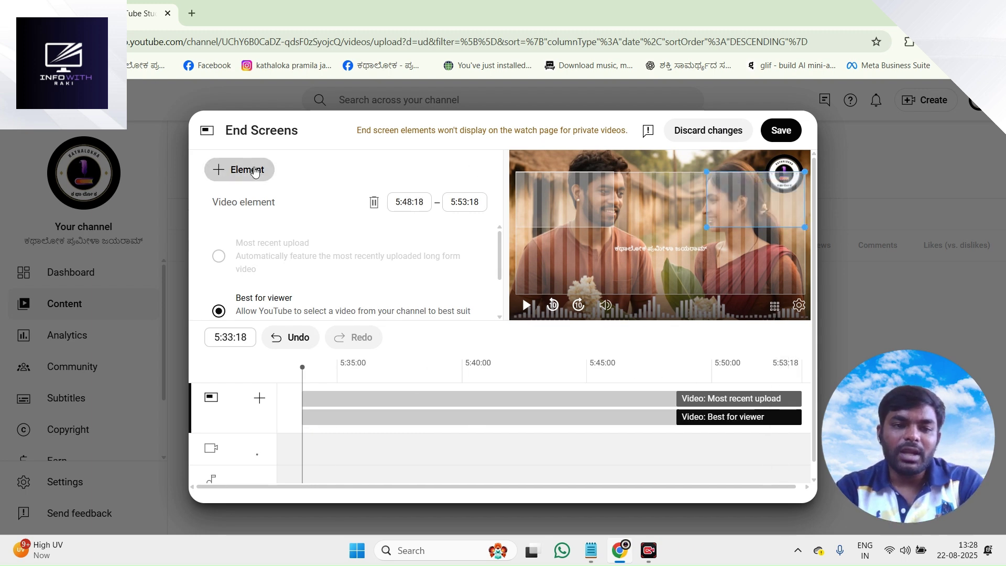
Add the specific video about "ಗೌರಿ ಗಣೇಶ ಹಬ್ಬದ ಮಹತ್ವ" as the third end screen element, starting at 5:48:18
click(246, 170)
click(231, 174)
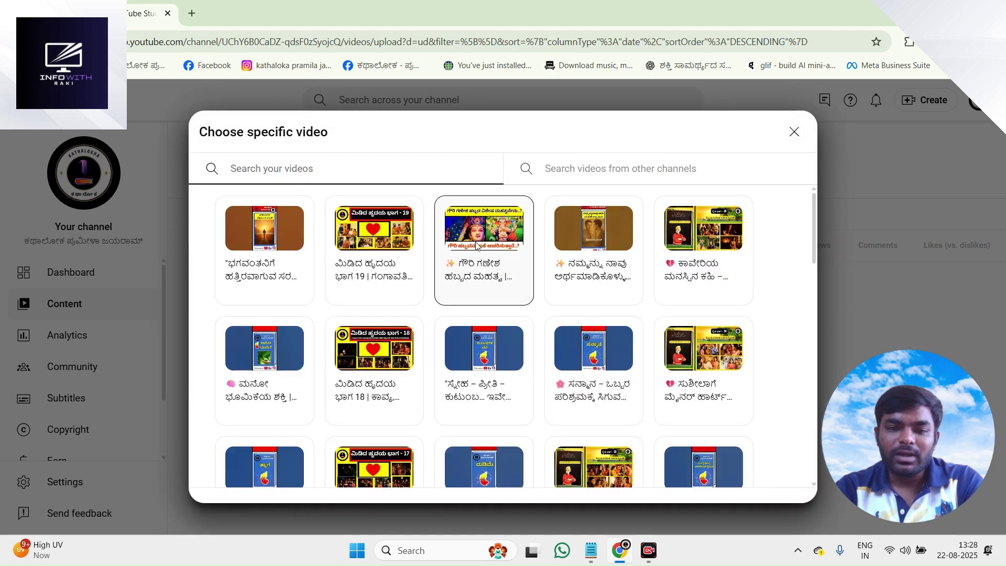
click(477, 245)
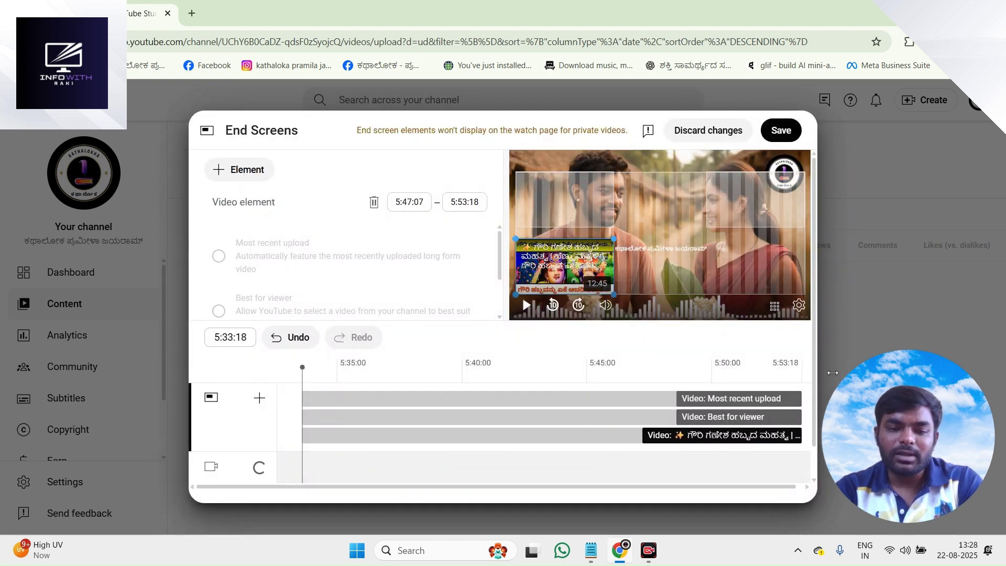
Add the "ರೈತ ಕಥೆ ಭಾಗ 24" video as the fourth end screen element starting at 5:48:18, and save the end screen
click(263, 170)
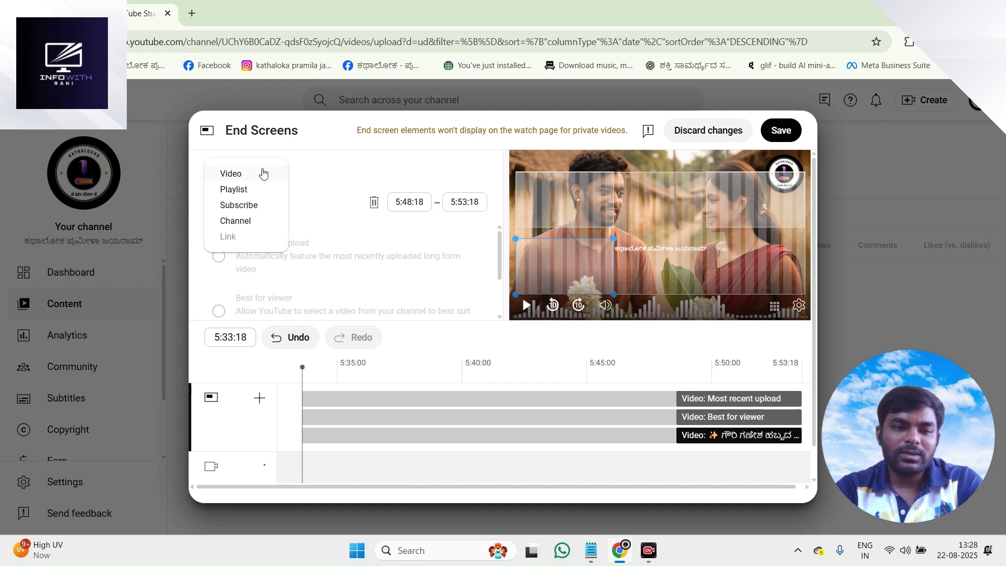
click(262, 173)
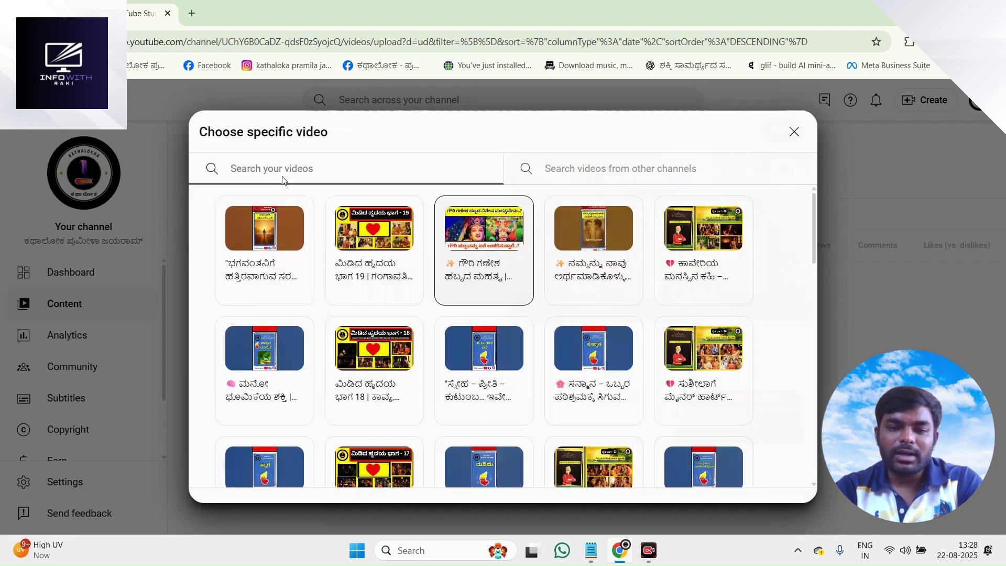
click(679, 377)
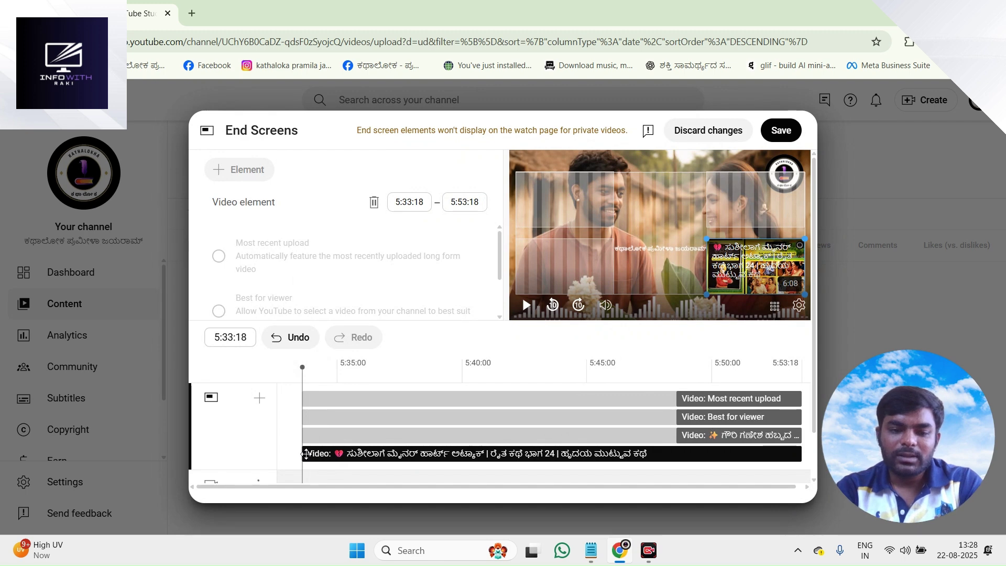
drag(303, 454, 676, 453)
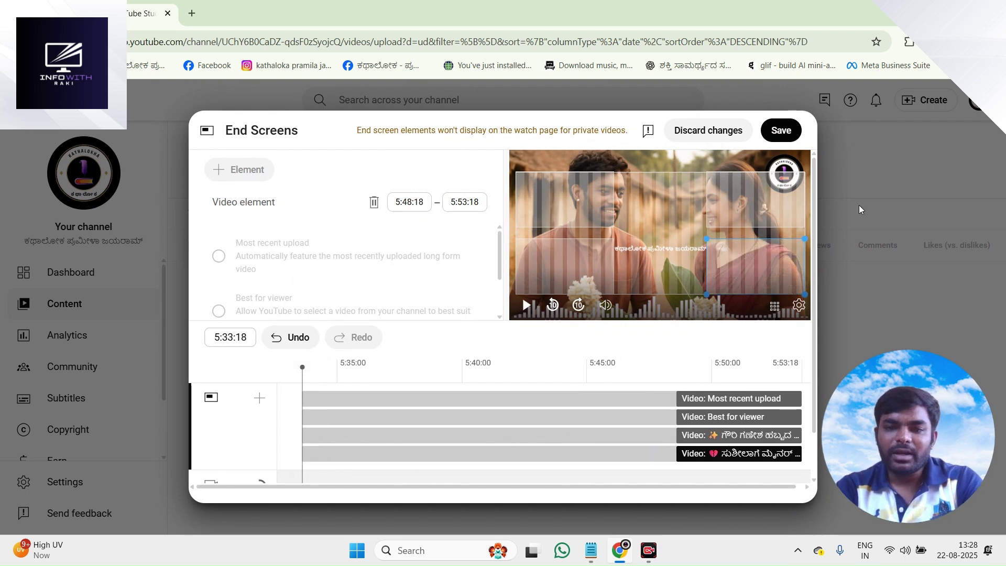
click(783, 136)
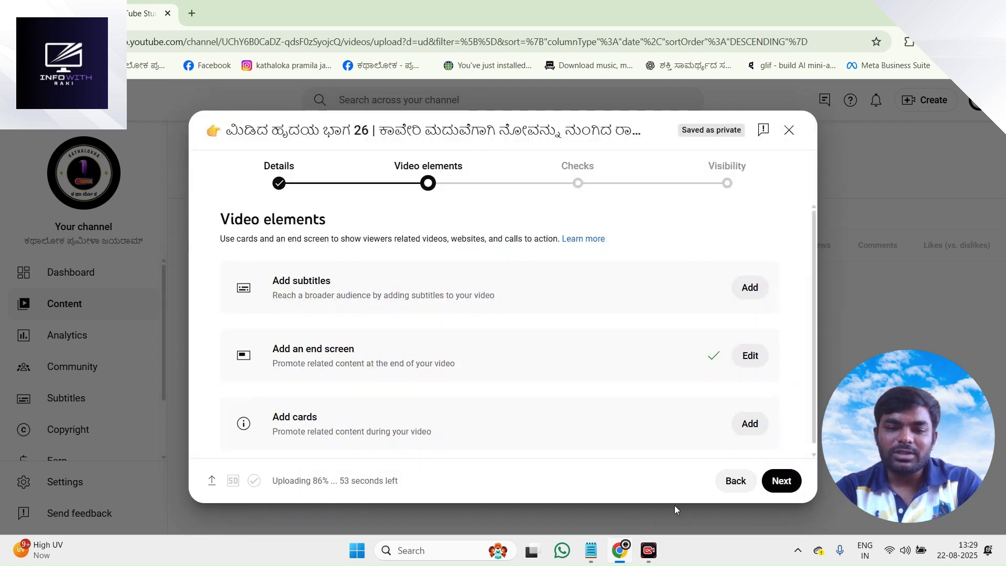
Add a video card linking to "ಮಿಡಿದ ಹೃದಯ ಭಾಗ 19", place it at 1:15:29, and save the cards
click(750, 426)
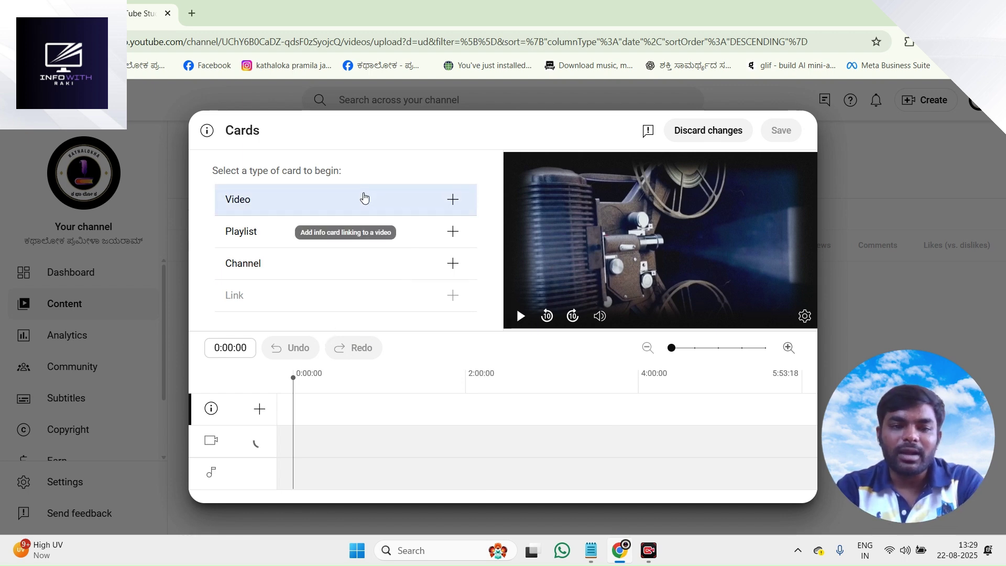
click(364, 198)
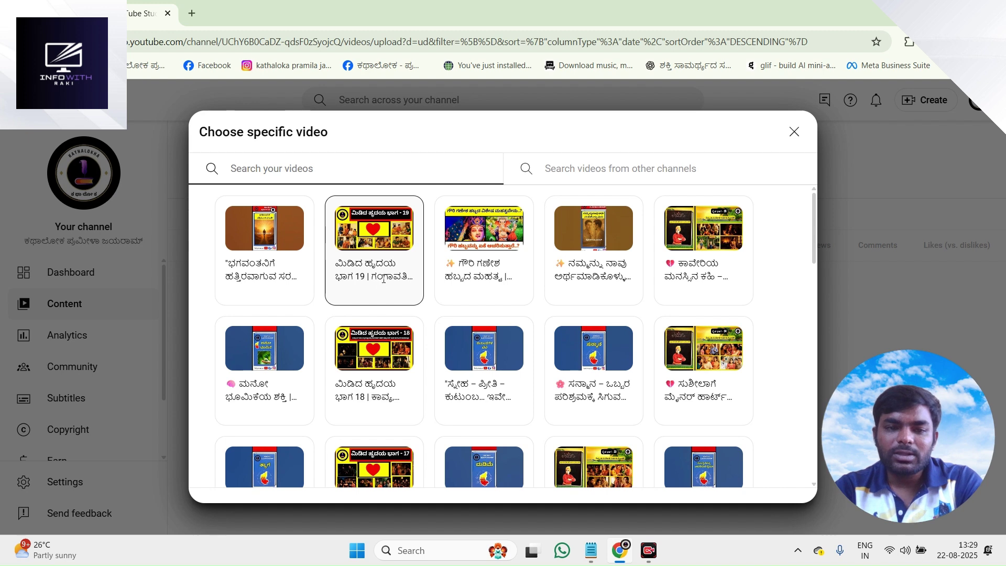
click(388, 236)
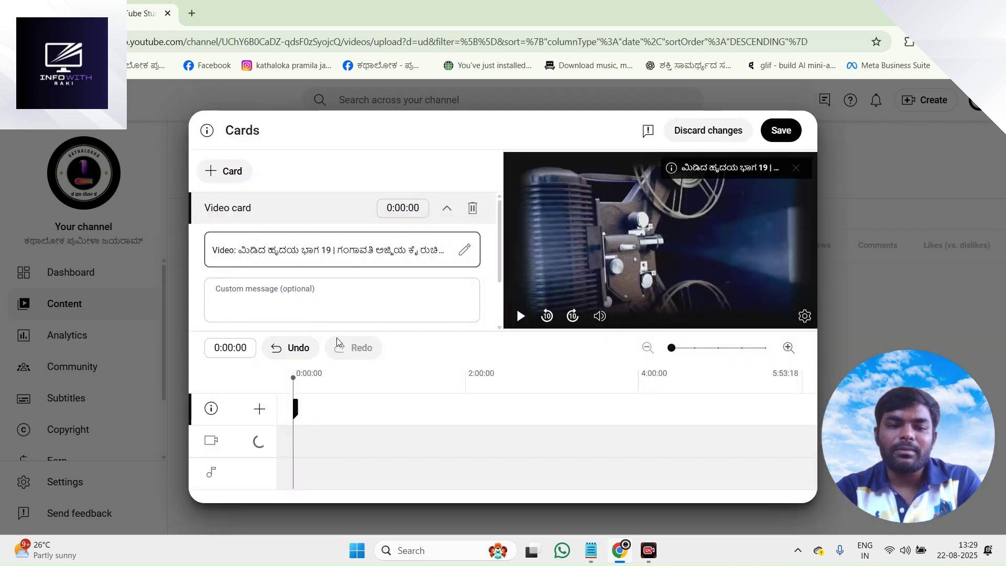
drag(326, 406, 404, 409)
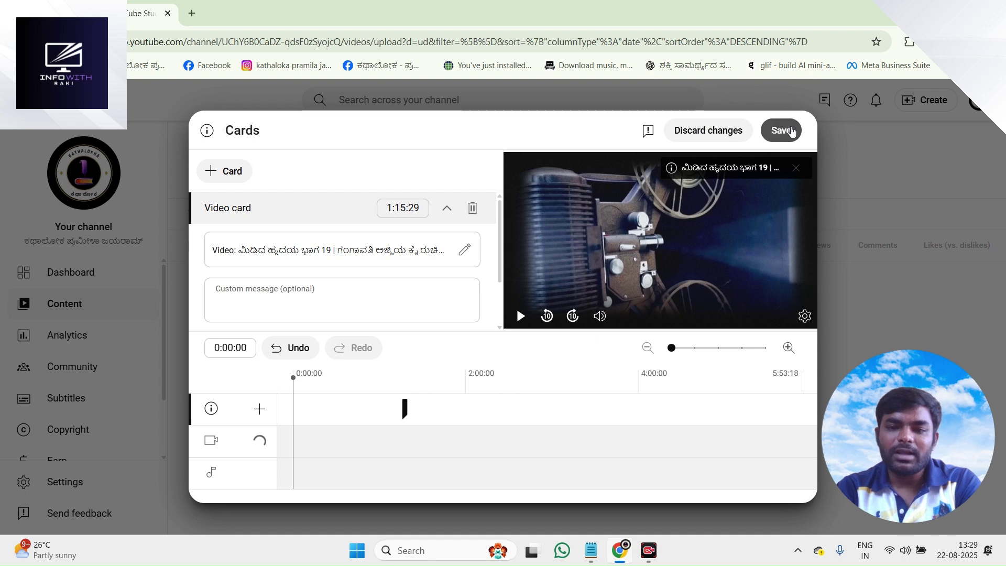
click(791, 130)
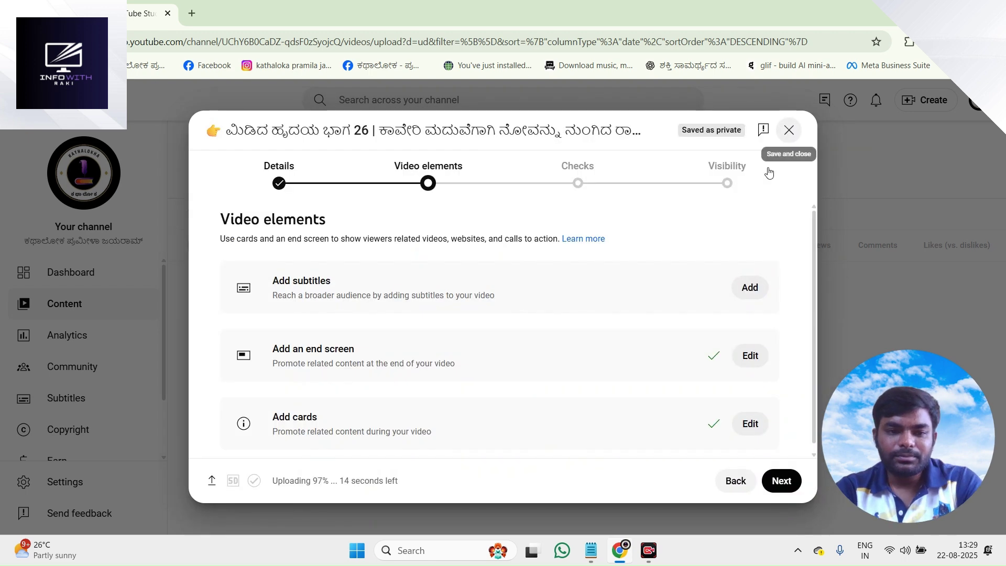
Proceed past the checks to the visibility settings and set the video to go public on Aug 23, 2025 at 10:00 AM
click(782, 482)
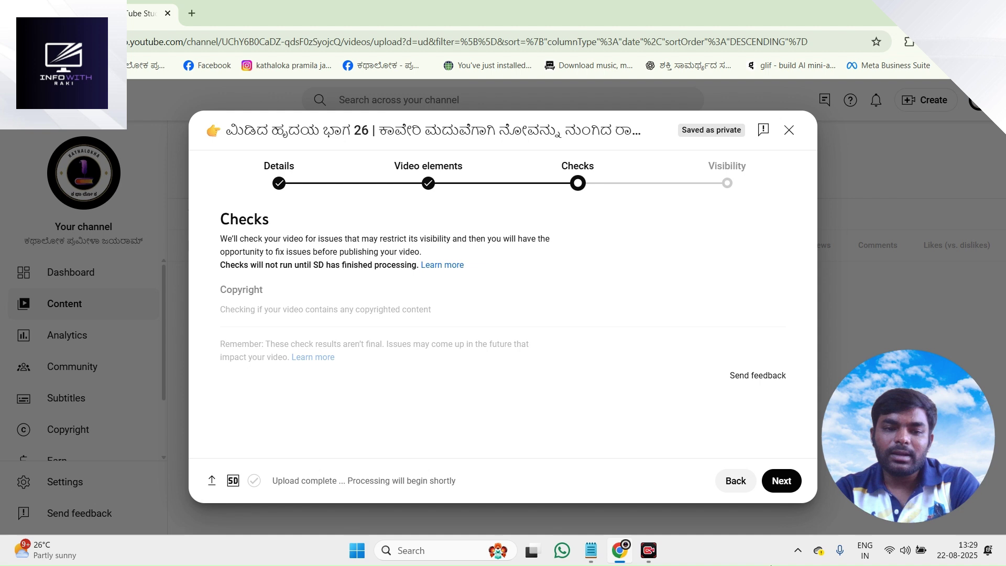
click(785, 491)
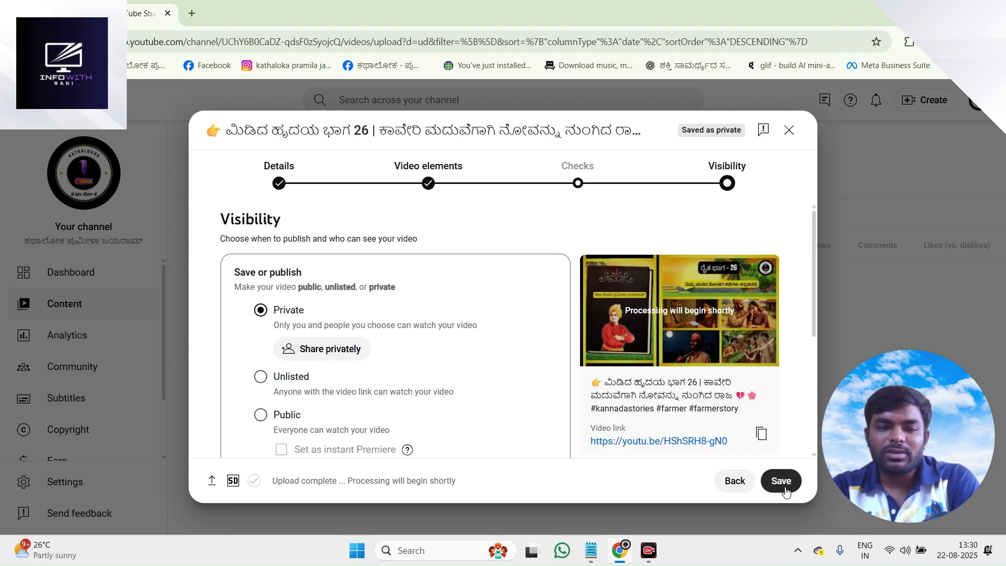
drag(816, 307, 817, 334)
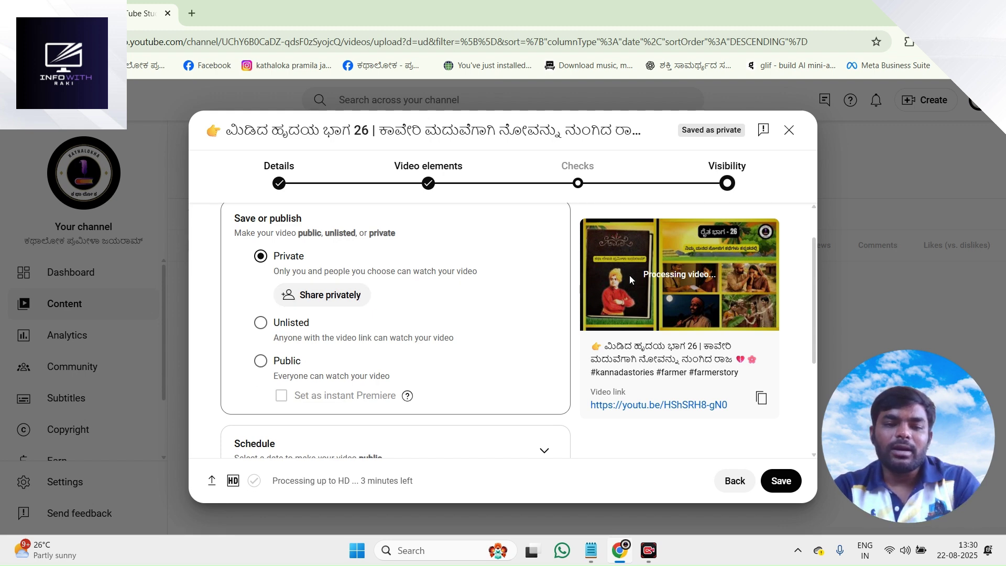
drag(818, 256, 816, 368)
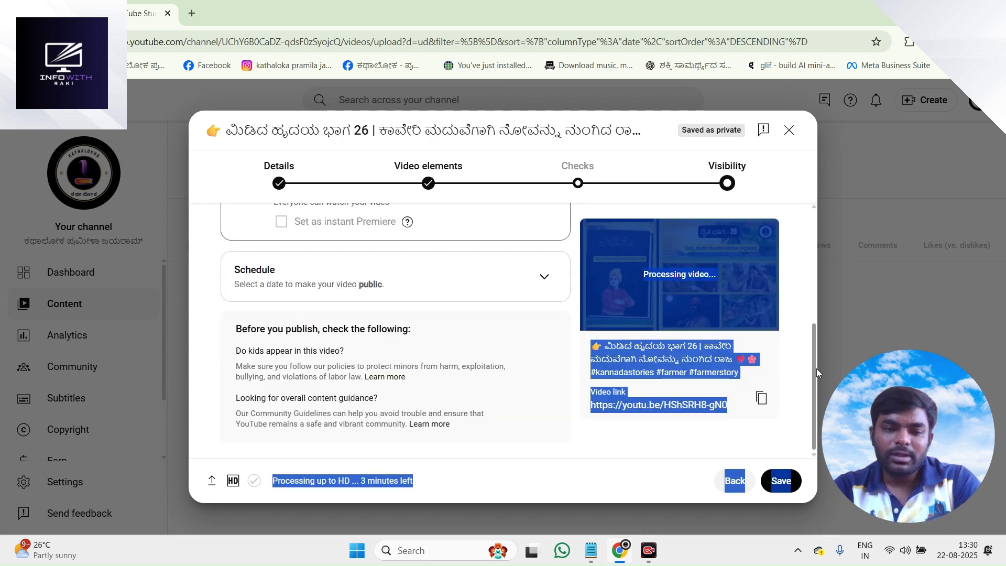
click(449, 291)
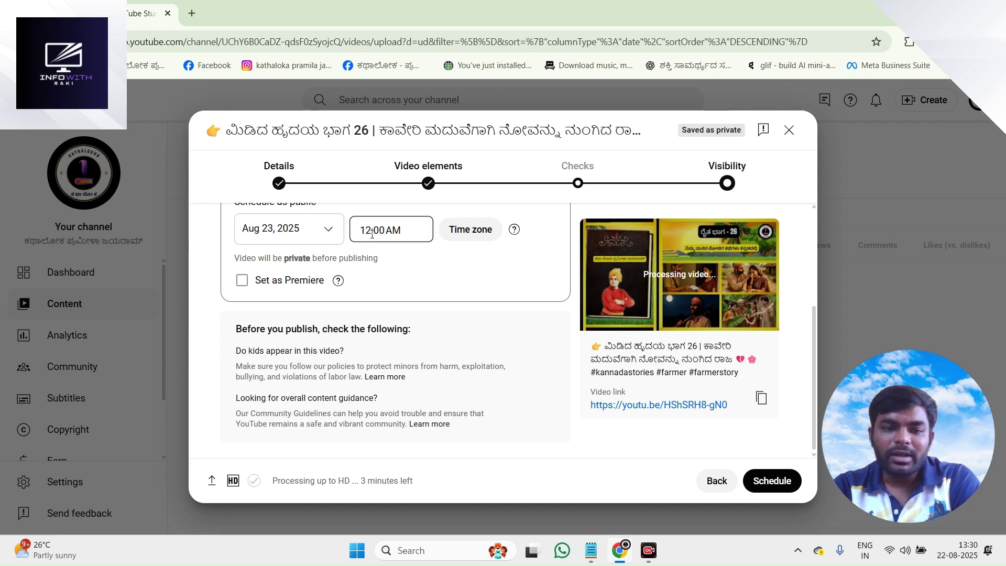
click(398, 231)
drag(431, 262, 434, 330)
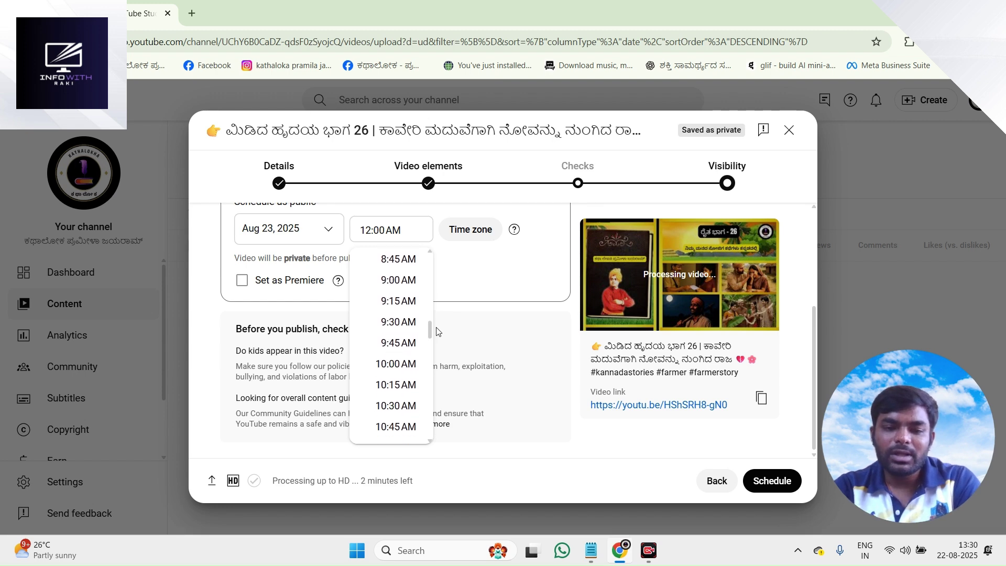
click(407, 365)
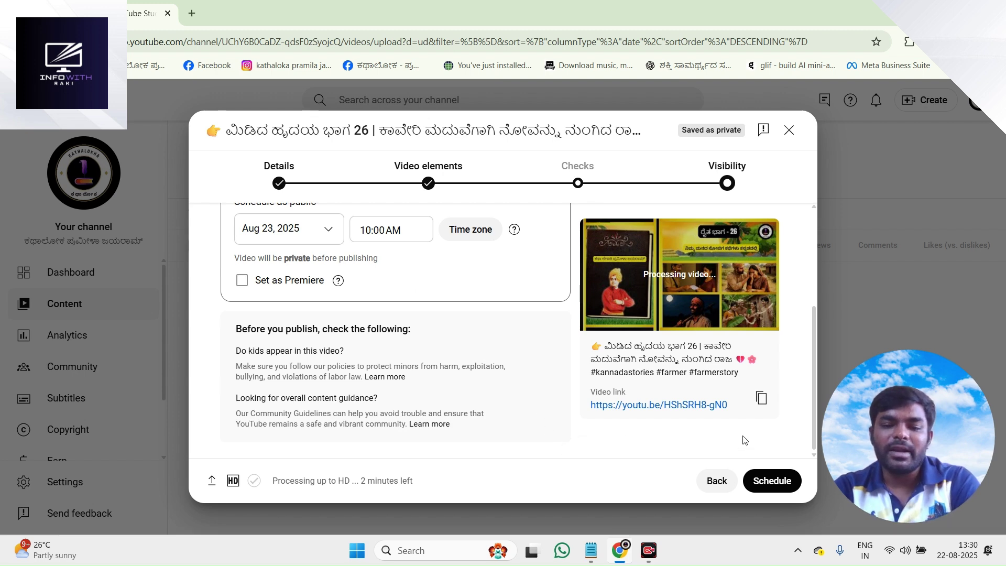
Schedule the video, dismiss the processing notice, and check the new video's visibility status in the channel content list
click(780, 482)
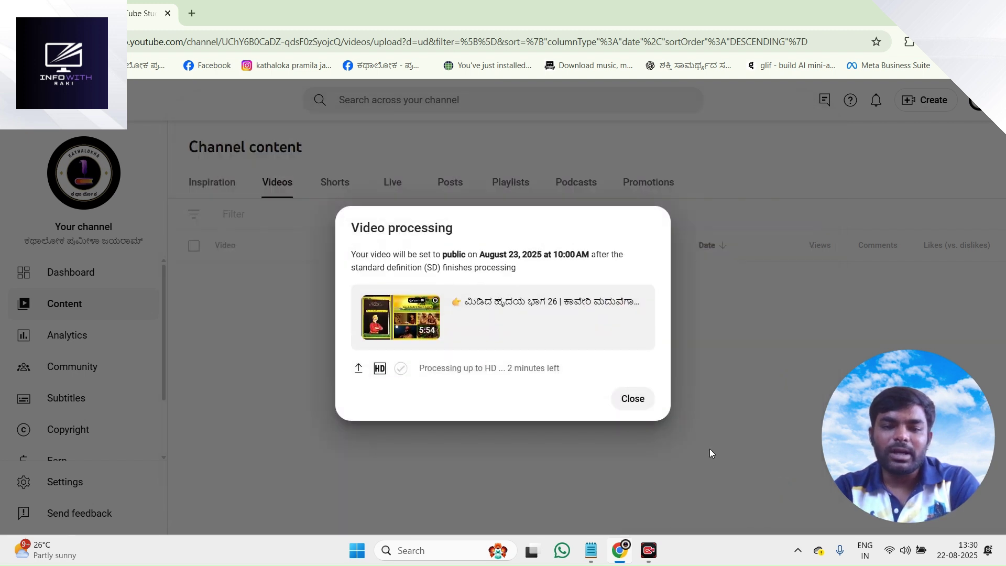
click(635, 398)
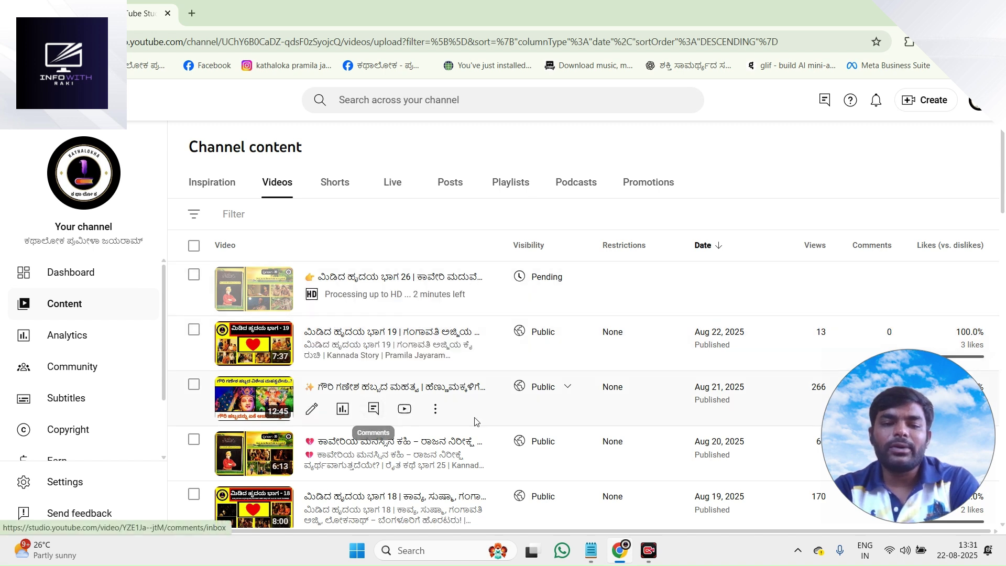
mouse_move(549, 292)
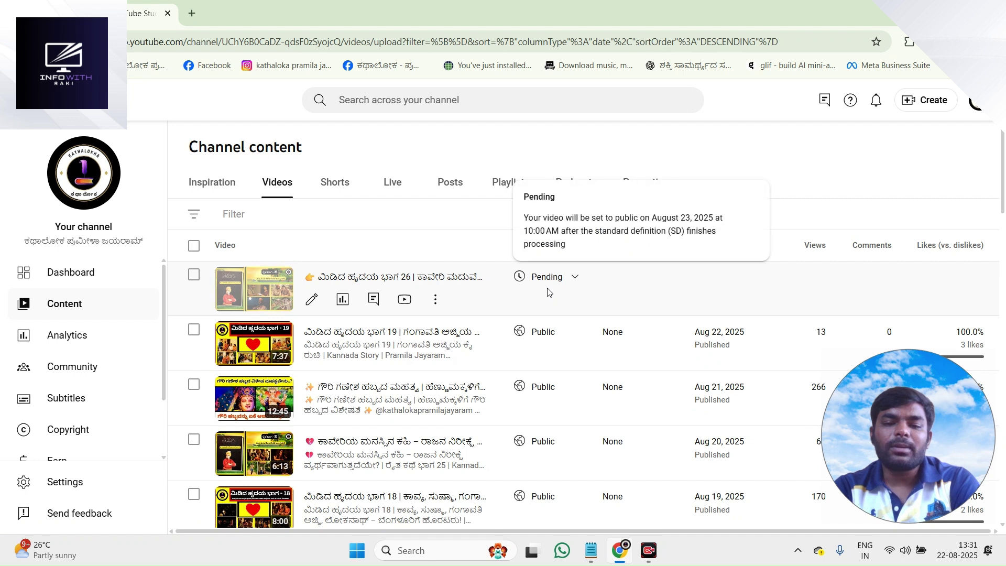